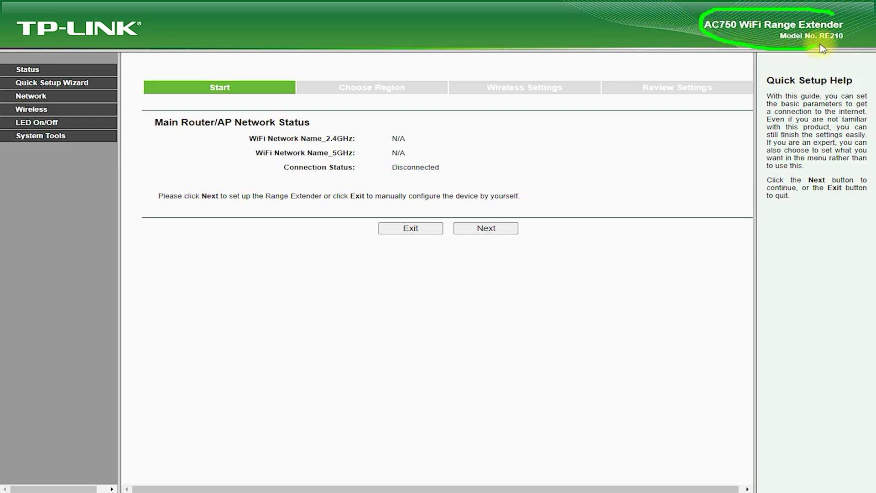
Open the extender's status page and examine the firmware, hardware, connection and range extender details for 2.4GHz and 5GHz.
key(Escape)
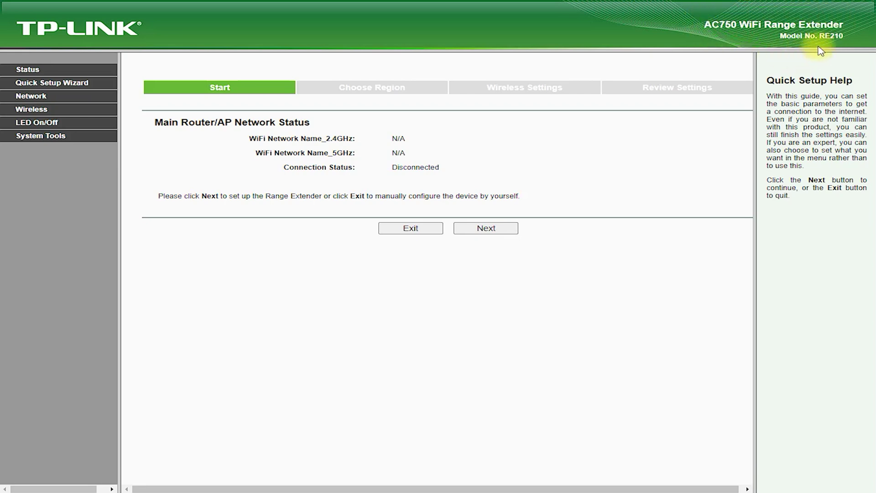
click(20, 71)
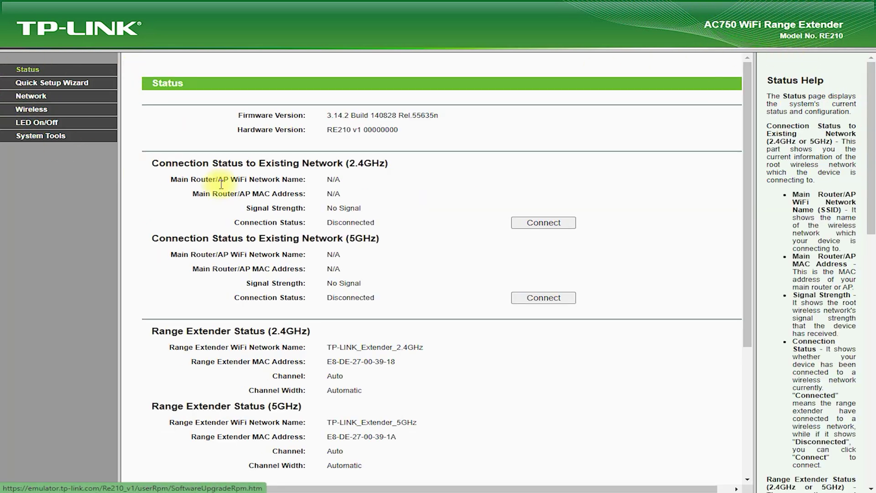
drag(137, 103, 108, 77)
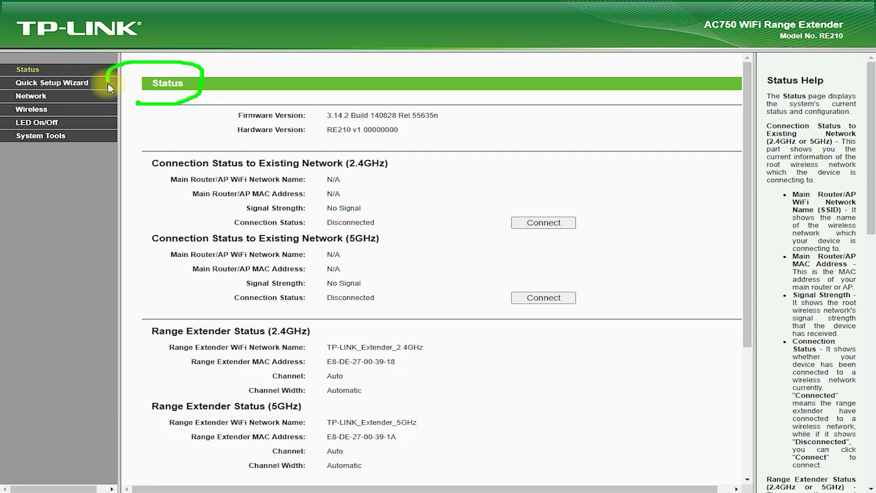
mouse_move(260, 137)
mouse_down()
mouse_move(372, 142)
mouse_move(464, 109)
mouse_move(251, 91)
mouse_move(217, 135)
mouse_up()
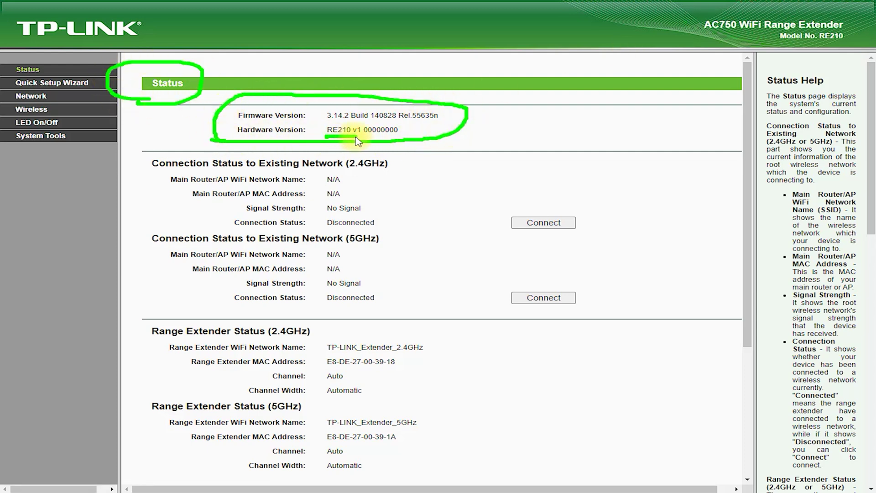
mouse_move(156, 170)
mouse_down()
mouse_move(294, 171)
mouse_move(395, 160)
mouse_move(150, 157)
mouse_move(145, 170)
mouse_move(188, 187)
mouse_move(364, 185)
mouse_up()
drag(190, 204, 376, 203)
mouse_move(145, 245)
mouse_down()
mouse_move(401, 238)
mouse_move(210, 229)
mouse_move(157, 257)
mouse_up()
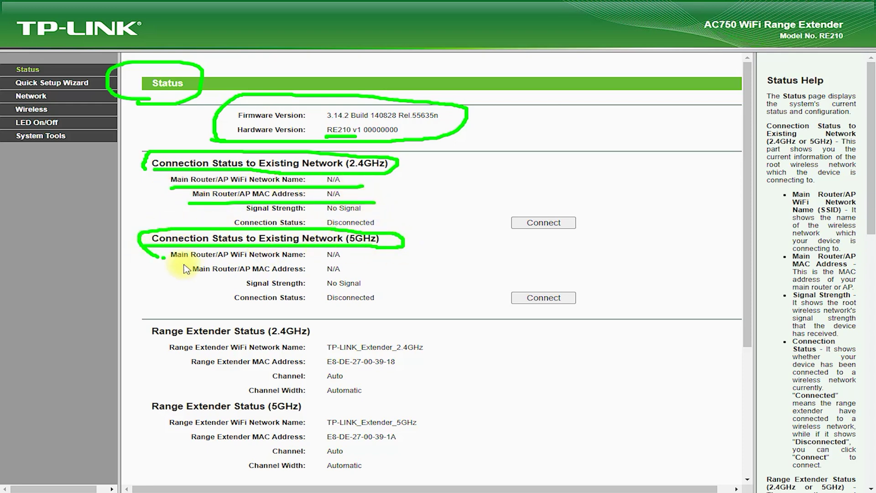
mouse_move(137, 339)
mouse_down()
mouse_move(220, 340)
mouse_move(317, 323)
mouse_move(145, 341)
mouse_up()
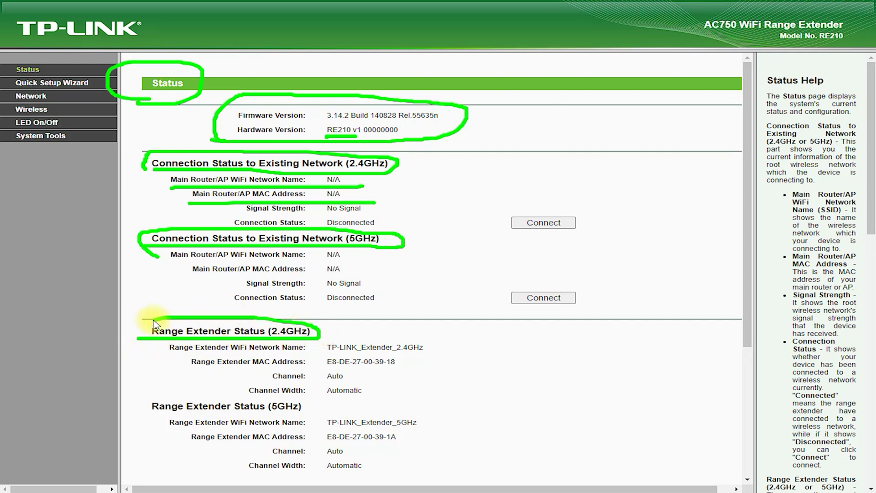
mouse_move(154, 415)
mouse_down()
mouse_move(292, 417)
mouse_move(267, 396)
mouse_move(139, 407)
mouse_move(192, 419)
mouse_up()
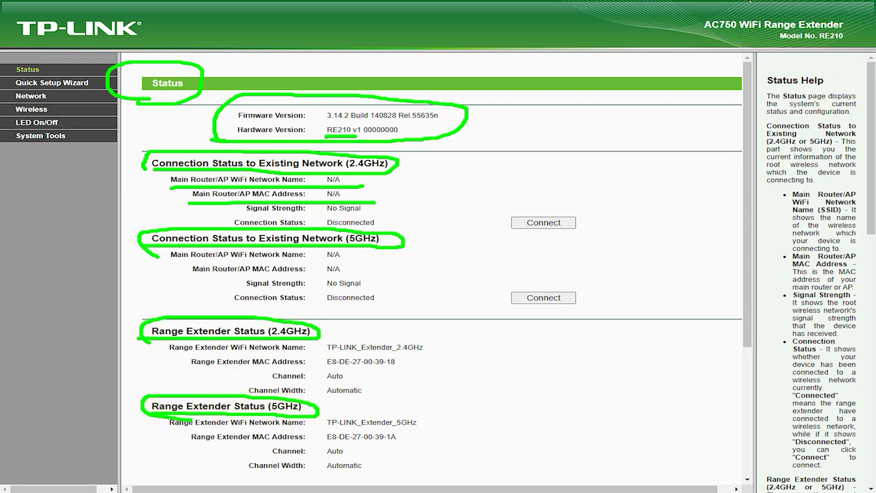
Start connecting to an existing 2.4GHz network, choose Tanzania as the region and proceed to the network scan.
click(532, 222)
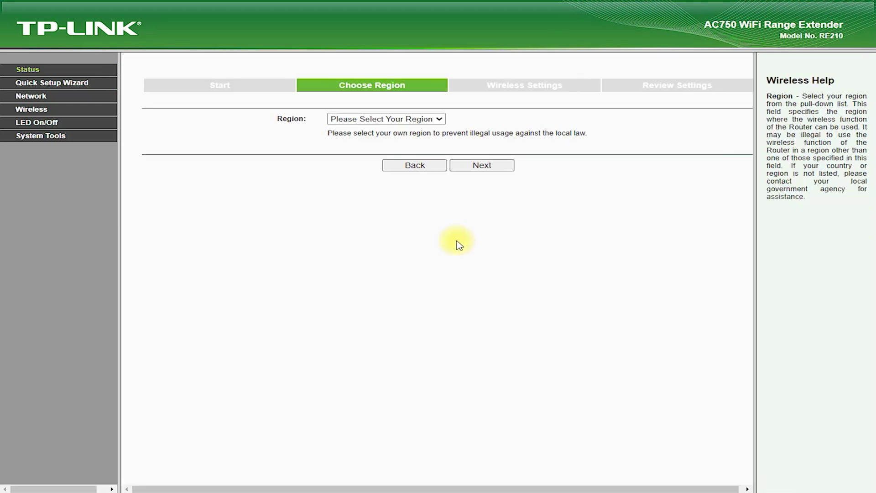
click(411, 119)
click(383, 158)
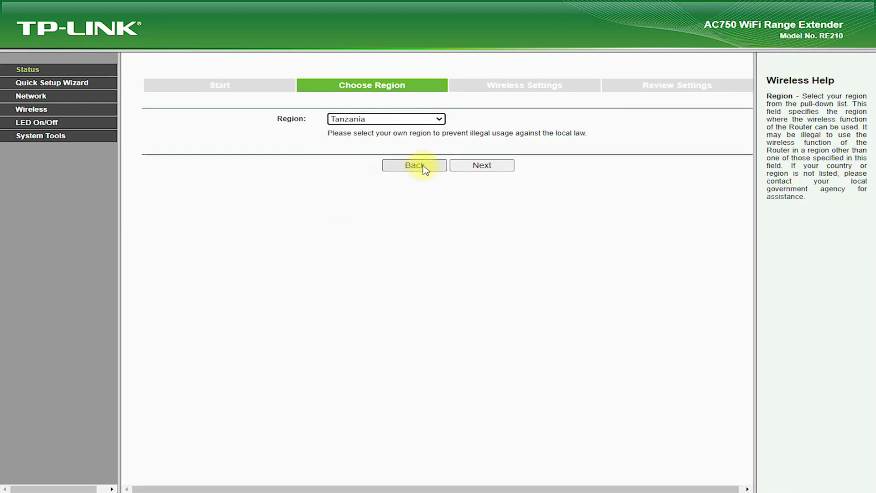
click(476, 167)
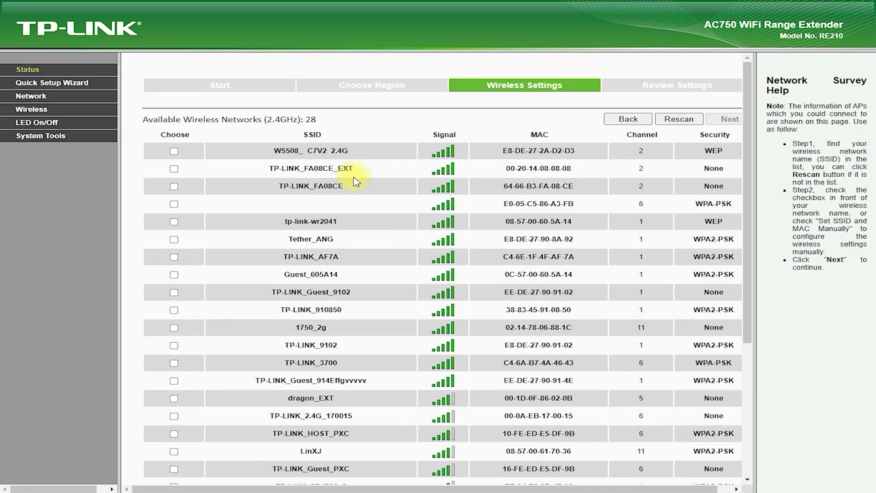
Choose TP-LINK_FA08CE as the 2.4GHz main network, accept the extender's wireless settings and finish the setup.
scroll(356, 202, down, 3)
scroll(357, 203, up, 3)
mouse_move(272, 195)
mouse_down()
mouse_move(357, 192)
mouse_move(277, 178)
mouse_move(303, 204)
mouse_up()
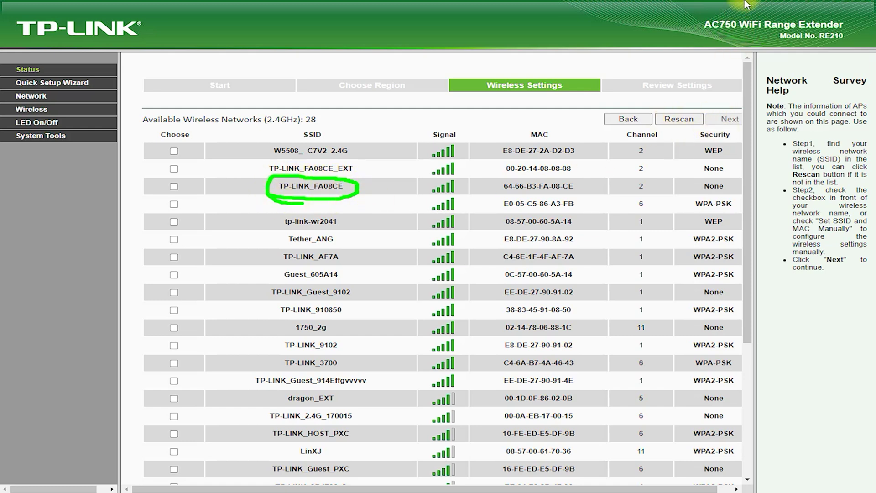
click(174, 186)
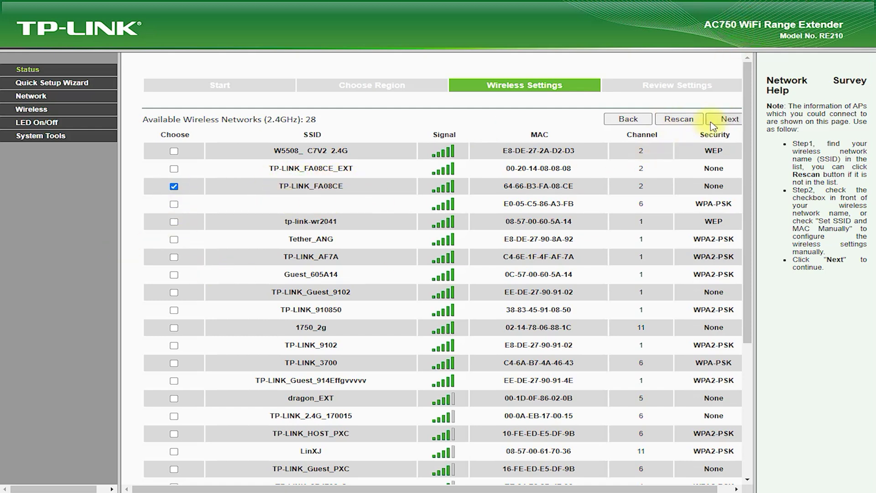
click(729, 119)
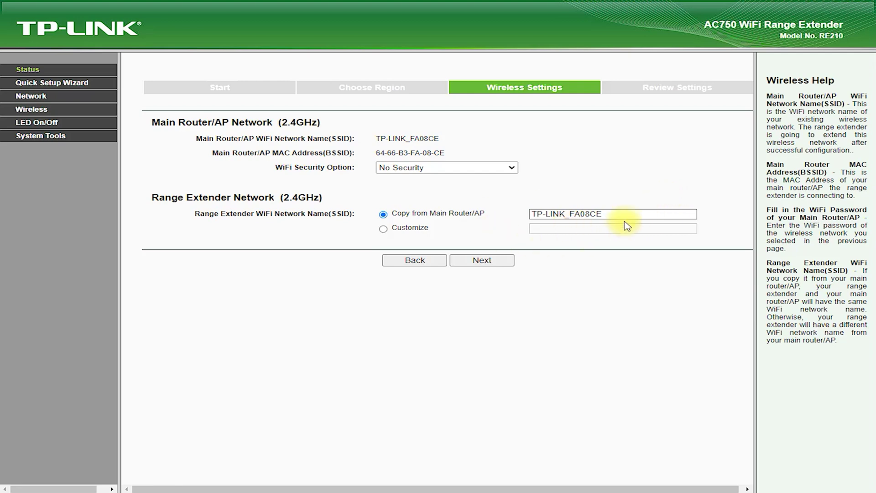
click(485, 260)
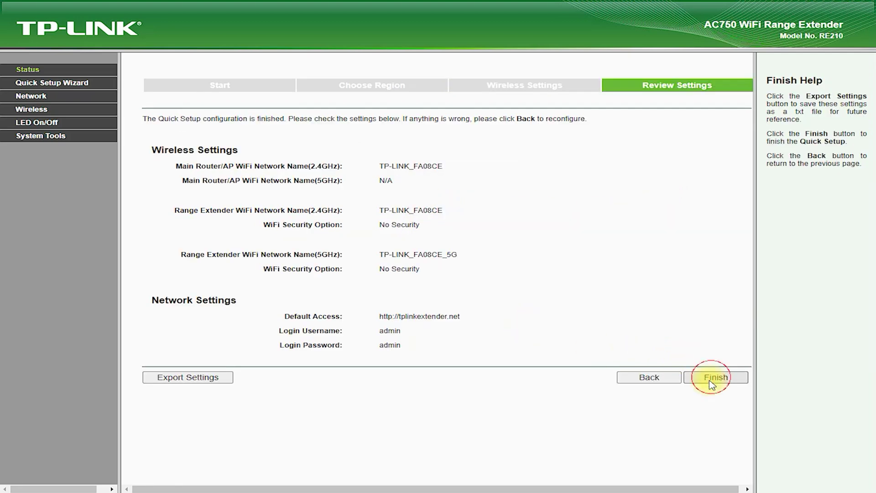
click(711, 380)
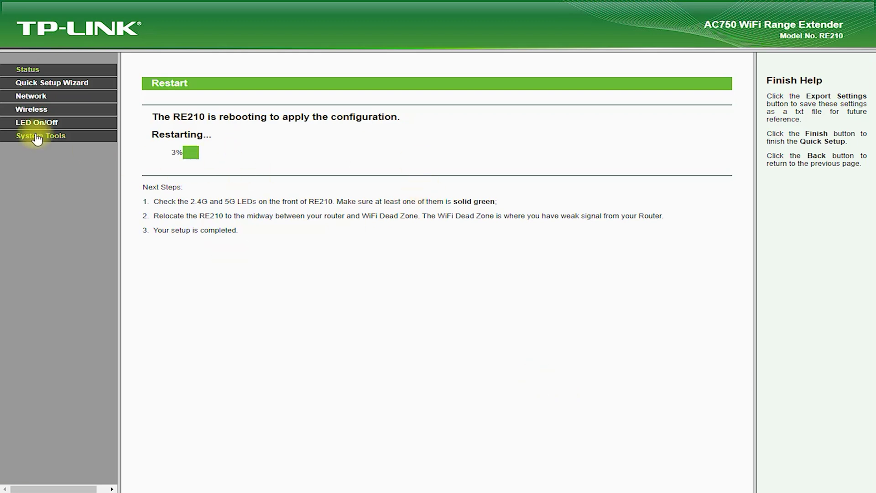
Restart the Quick Setup Wizard, choose a region and run the scan for available wireless networks.
click(55, 84)
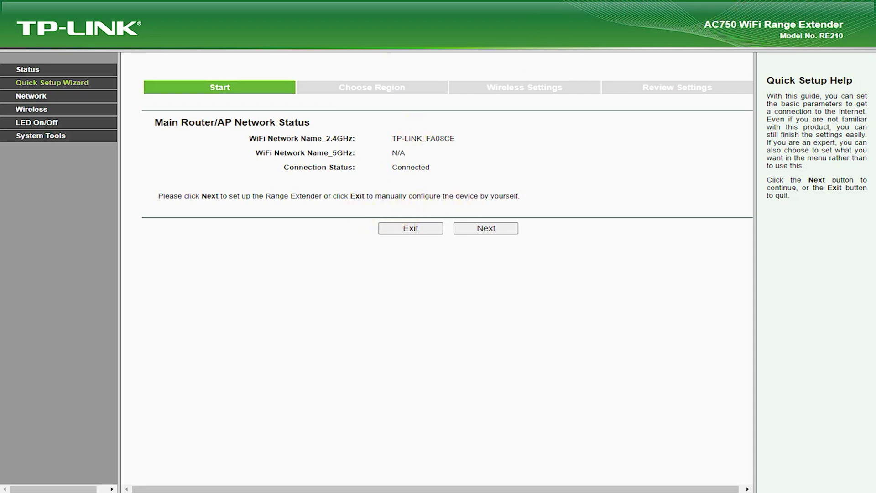
mouse_move(99, 96)
mouse_down()
mouse_move(40, 76)
mouse_move(5, 91)
mouse_move(71, 96)
mouse_up()
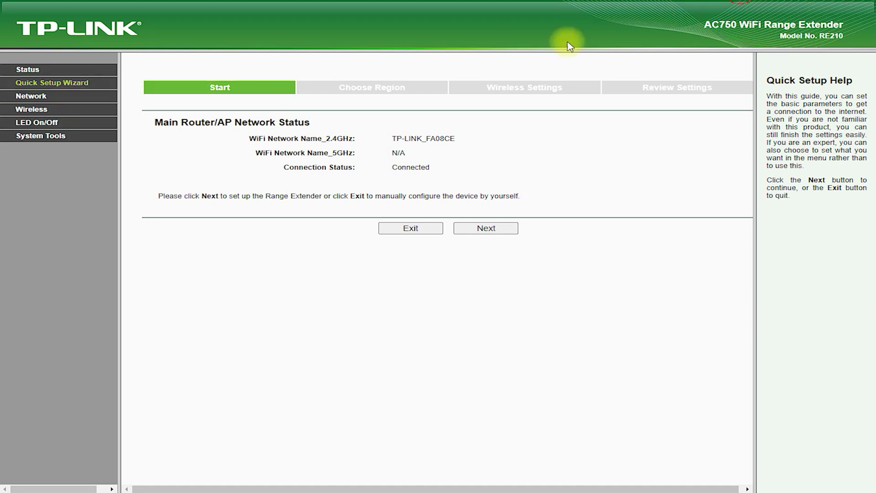
click(479, 230)
click(385, 120)
click(378, 129)
click(483, 166)
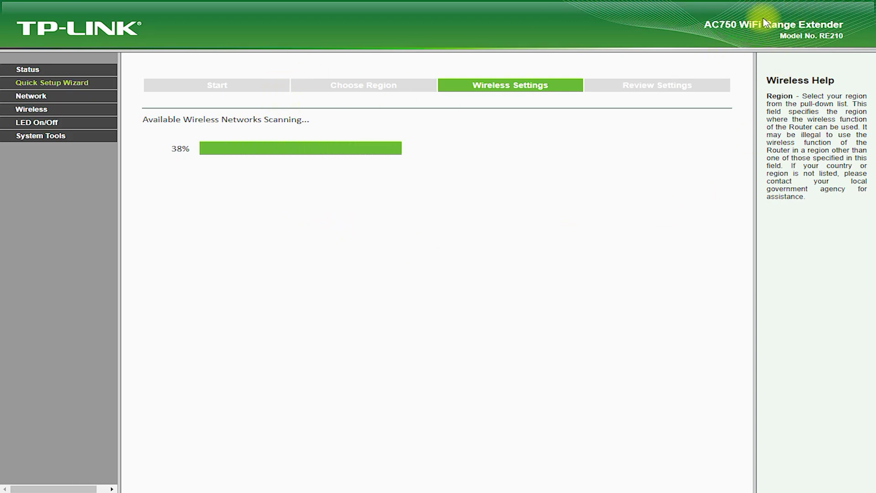
mouse_move(145, 135)
mouse_down()
mouse_move(323, 127)
mouse_move(170, 111)
mouse_move(139, 135)
mouse_up()
mouse_move(334, 126)
mouse_down()
mouse_move(509, 97)
mouse_move(509, 129)
mouse_up()
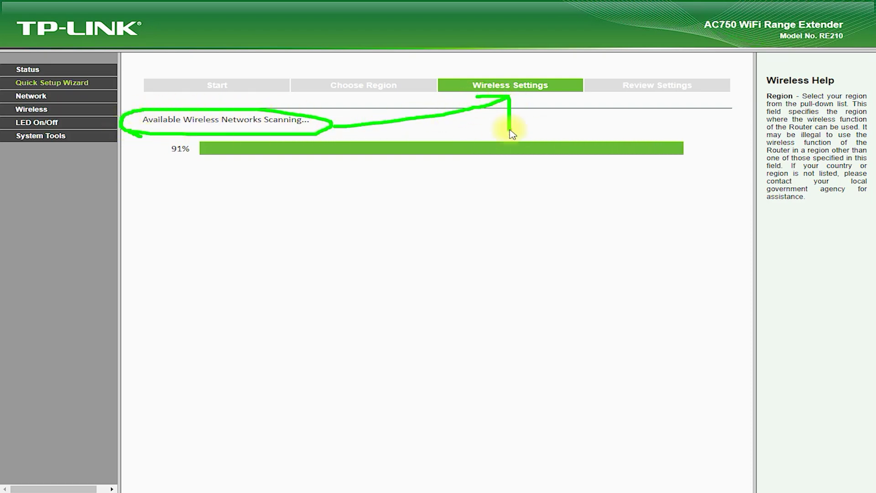
mouse_move(495, 76)
mouse_down()
mouse_move(251, 67)
mouse_move(105, 84)
mouse_move(131, 89)
mouse_up()
key(Escape)
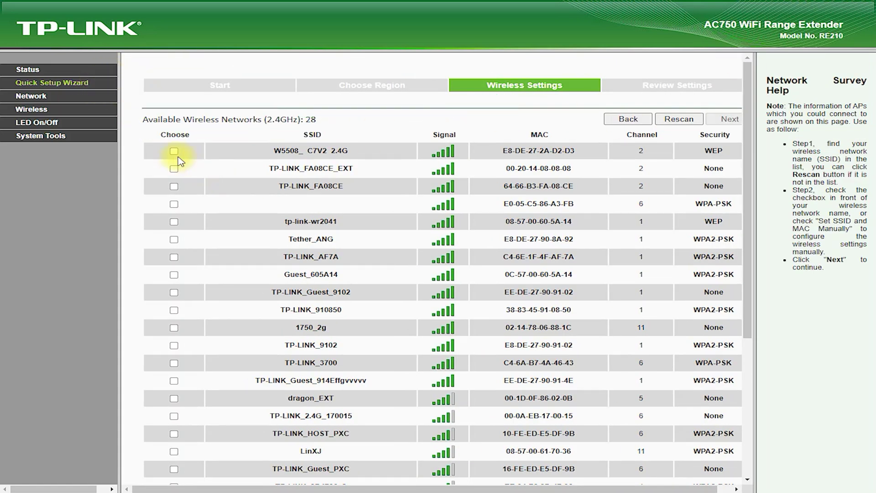
Choose the W5508_ C7V2 2.4G network and look through its WiFi security, auth type and key format options.
click(730, 119)
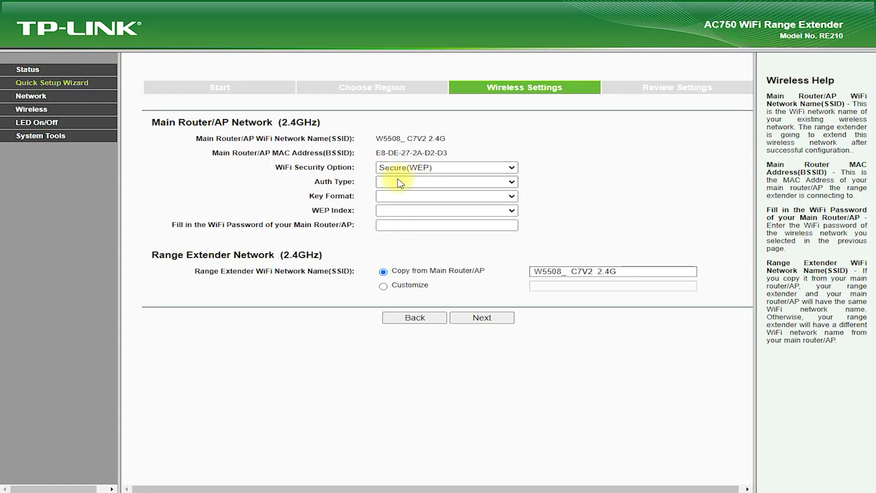
click(479, 169)
click(416, 184)
click(399, 184)
click(400, 185)
click(403, 197)
click(403, 198)
Set the LAN type to Static IP and review the IP address, subnet mask and gateway fields.
click(47, 98)
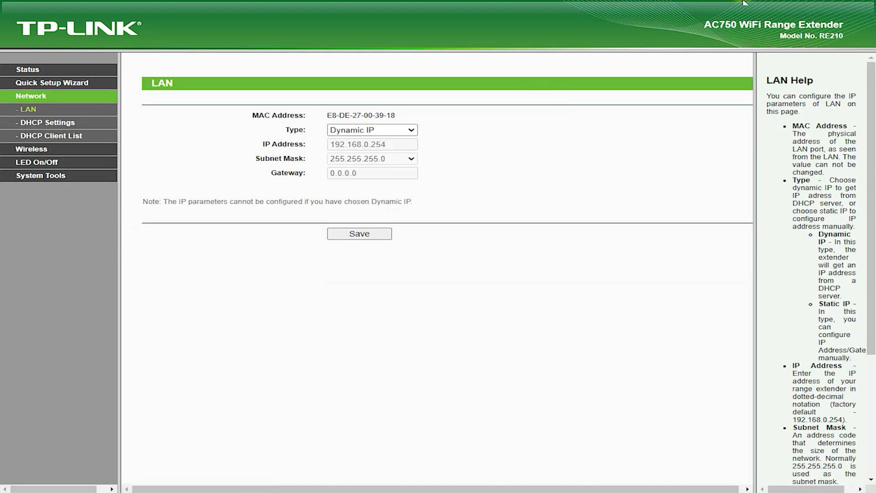
mouse_move(15, 117)
mouse_down()
mouse_move(51, 116)
mouse_move(28, 103)
mouse_move(53, 111)
mouse_move(263, 114)
mouse_move(238, 122)
mouse_up()
mouse_move(318, 125)
mouse_down()
mouse_move(421, 113)
mouse_move(322, 109)
mouse_move(316, 119)
mouse_up()
click(411, 130)
click(403, 150)
drag(401, 144, 229, 145)
click(388, 161)
click(387, 161)
drag(381, 172, 226, 172)
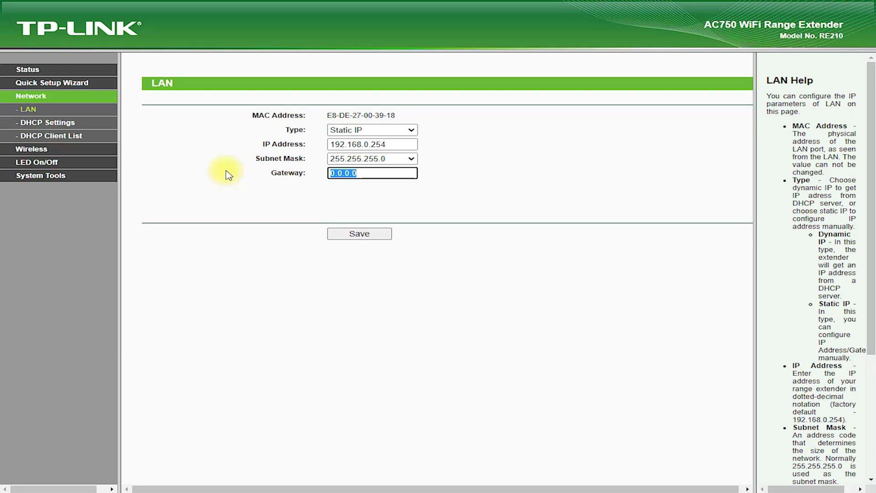
Open the DHCP settings and examine the server modes, start IP address and DNS fields.
click(47, 123)
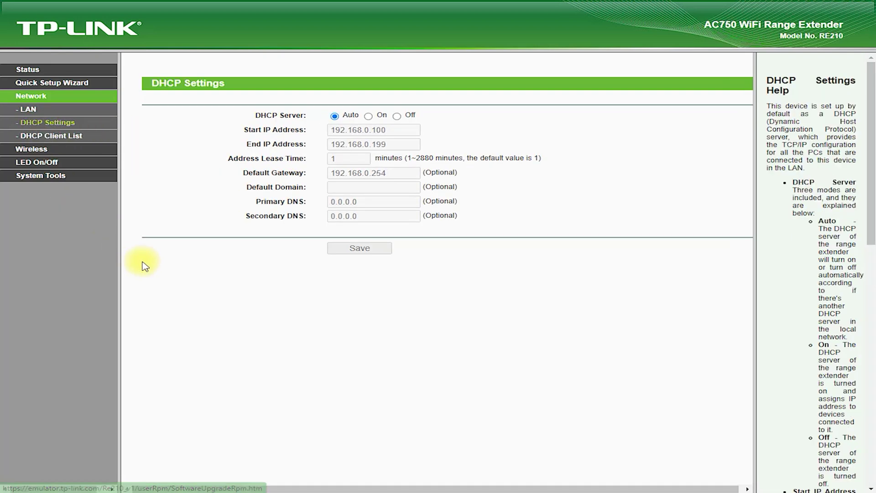
mouse_move(84, 126)
mouse_down()
mouse_move(175, 95)
mouse_move(182, 111)
mouse_up()
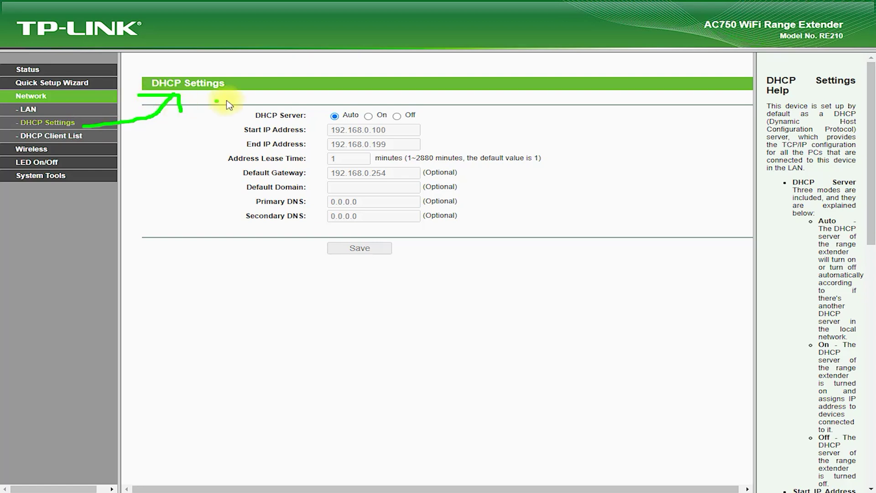
mouse_move(240, 95)
mouse_down()
mouse_move(333, 111)
mouse_move(276, 111)
mouse_up()
click(343, 110)
mouse_move(454, 103)
mouse_down()
mouse_move(357, 119)
mouse_move(444, 106)
mouse_up()
drag(257, 137, 387, 135)
mouse_move(246, 227)
mouse_down()
mouse_move(283, 226)
mouse_move(302, 198)
mouse_move(241, 217)
mouse_move(287, 227)
mouse_up()
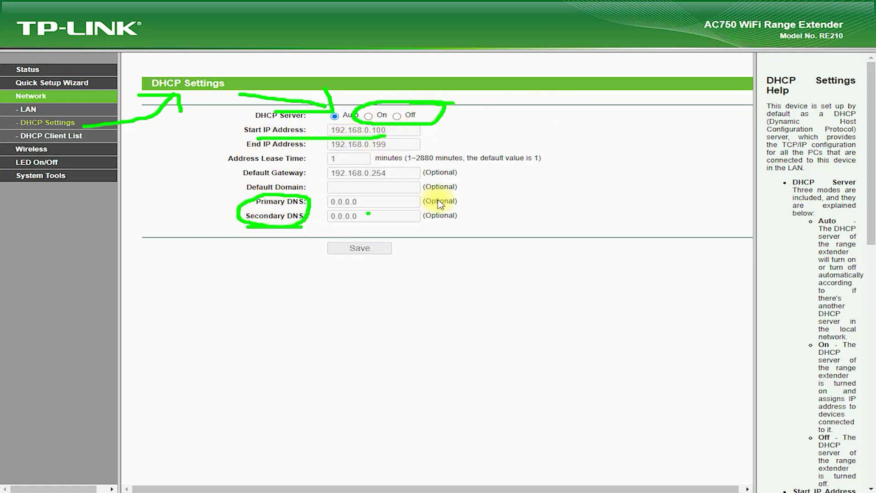
Turn the DHCP server on and set the primary DNS to 1.1.1.1 and the secondary DNS to 8.8.8.8.
click(745, 2)
click(368, 116)
double_click(347, 201)
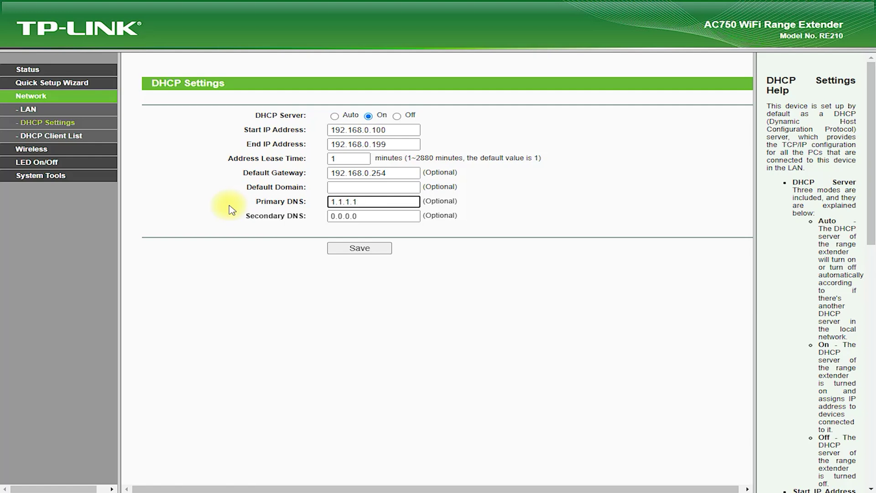
double_click(356, 216)
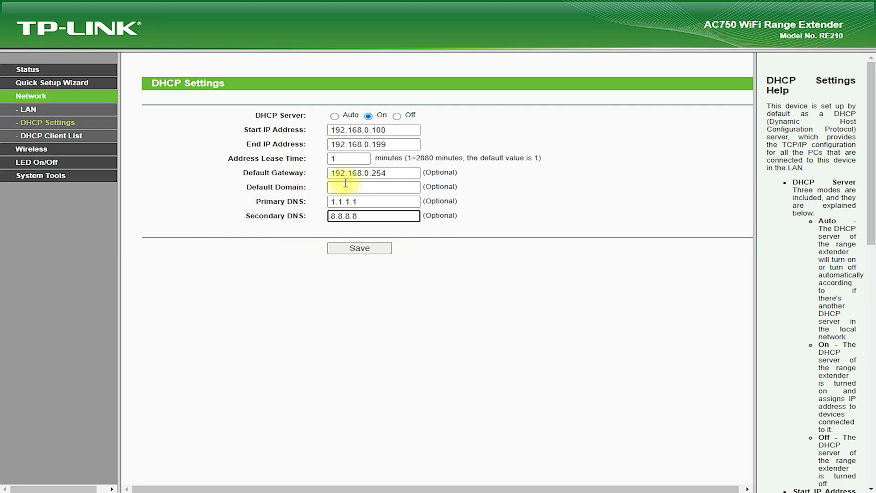
click(377, 184)
click(580, 179)
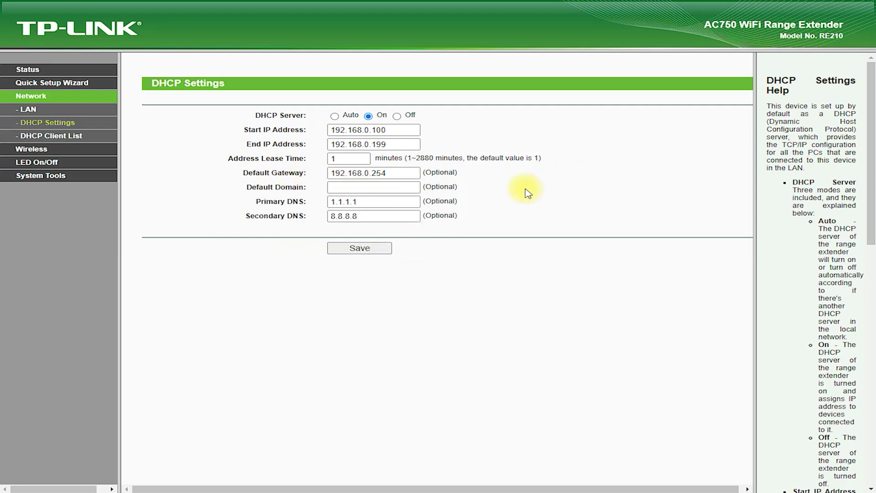
View the DHCP client list and the wireless page for connecting to an existing network.
click(59, 136)
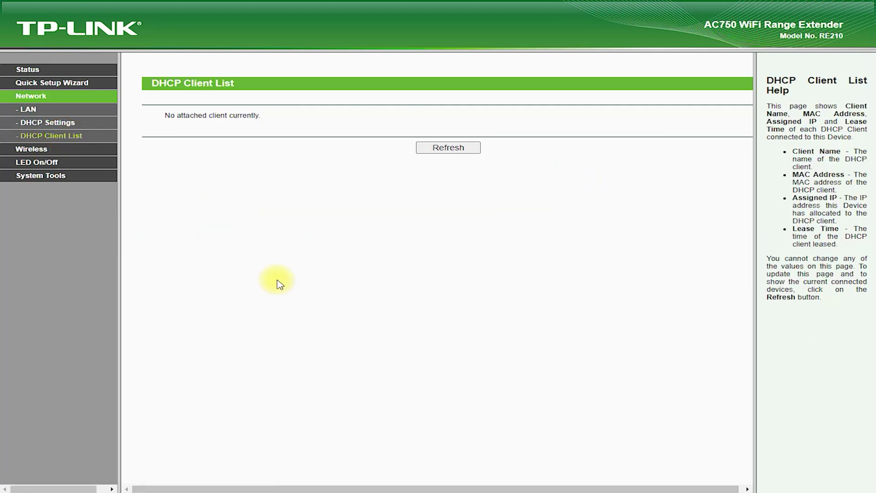
click(28, 149)
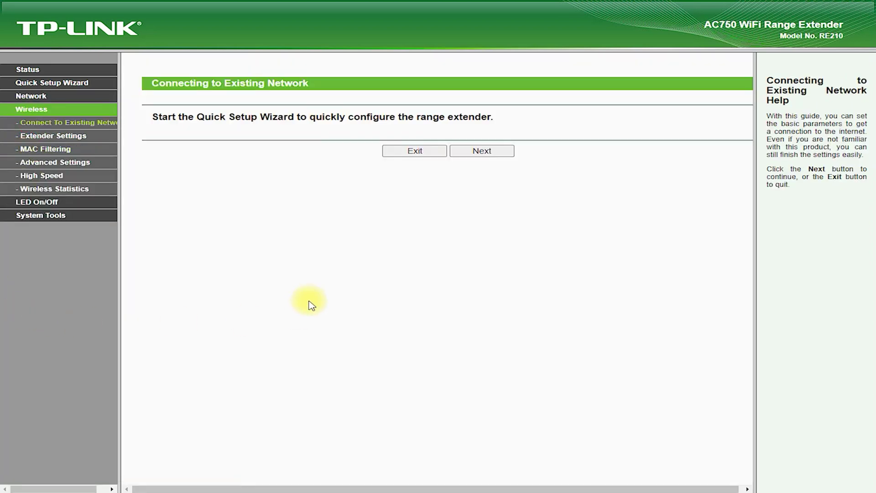
In the extender settings, set the region to Puerto Rico and switch the 2.4GHz WiFi network name to Customize.
click(63, 137)
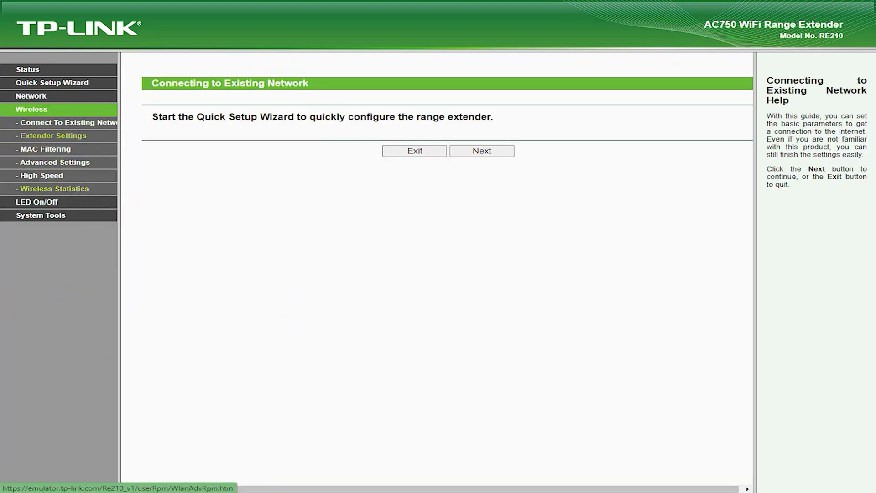
click(420, 114)
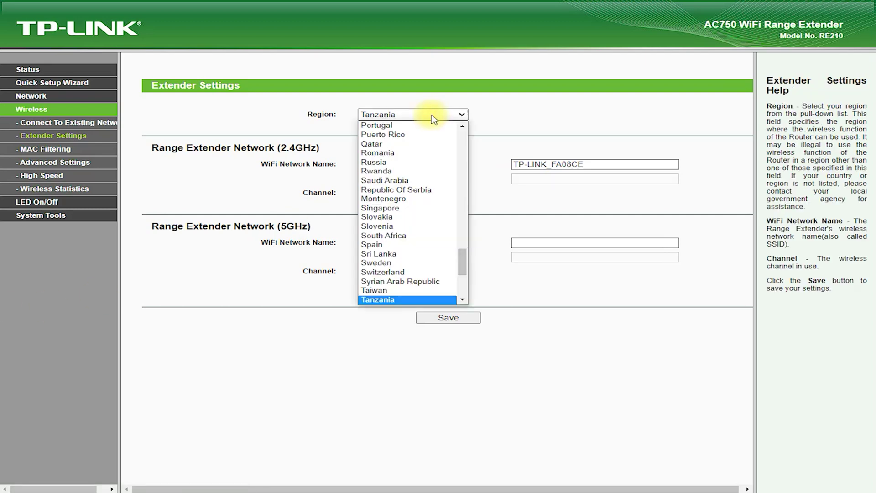
click(418, 133)
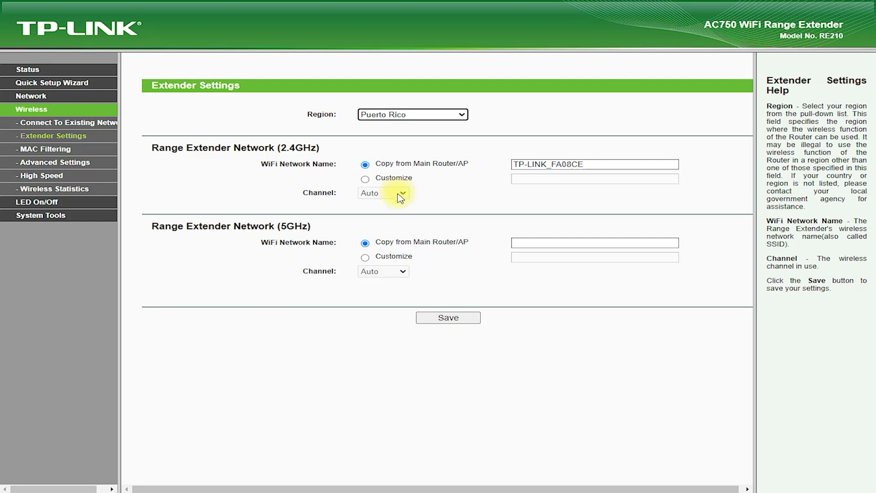
drag(589, 167, 441, 170)
click(360, 181)
click(366, 181)
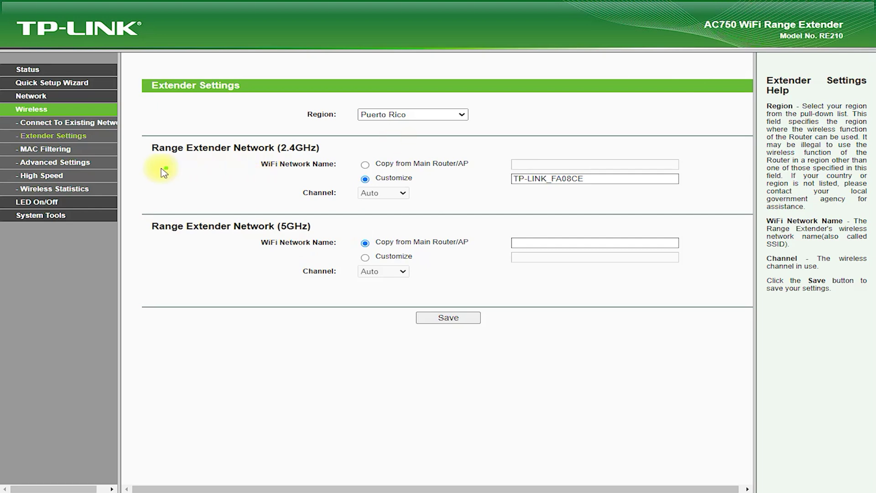
Replace the customized 2.4GHz WiFi network name with "you can change as you want".
mouse_move(149, 158)
mouse_down()
mouse_move(233, 161)
mouse_move(300, 138)
mouse_move(160, 140)
mouse_move(150, 160)
mouse_up()
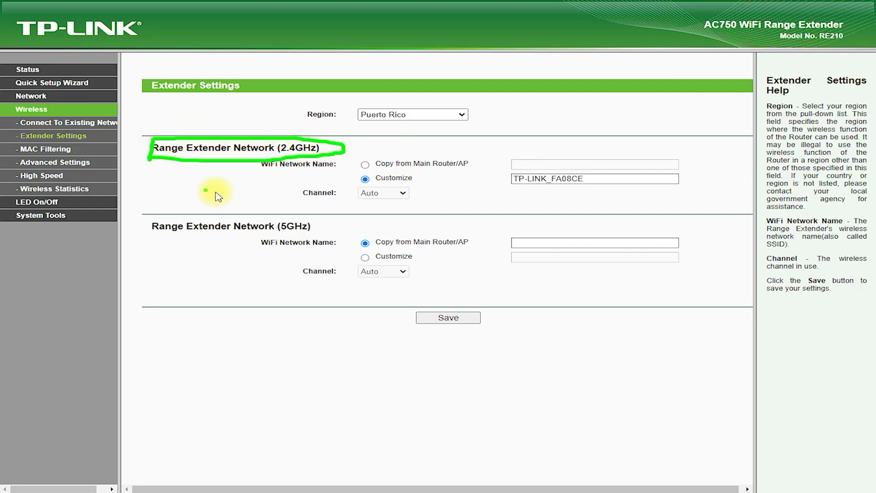
mouse_move(138, 235)
mouse_down()
mouse_move(307, 241)
mouse_move(231, 207)
mouse_move(141, 221)
mouse_move(139, 236)
mouse_up()
drag(227, 242, 340, 256)
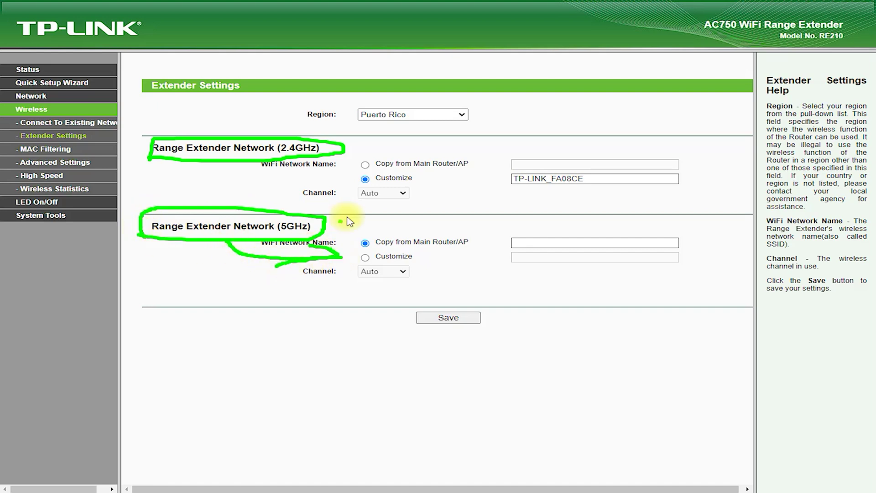
click(748, 1)
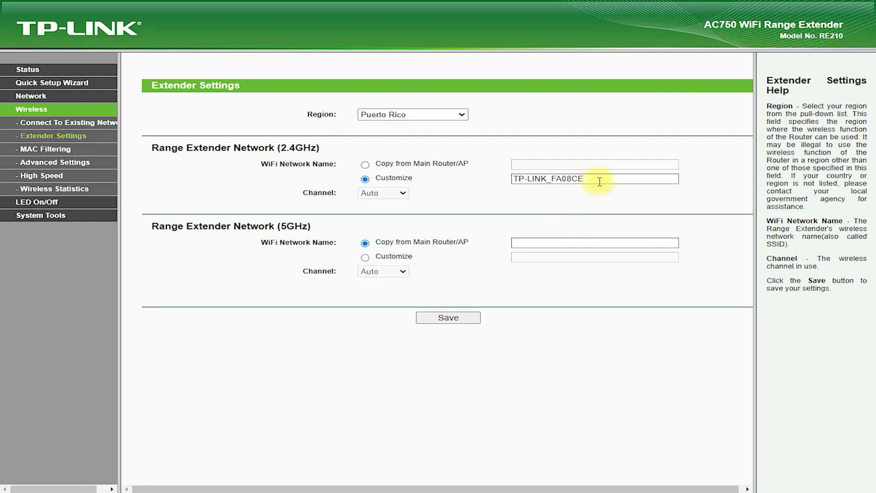
drag(597, 179, 477, 185)
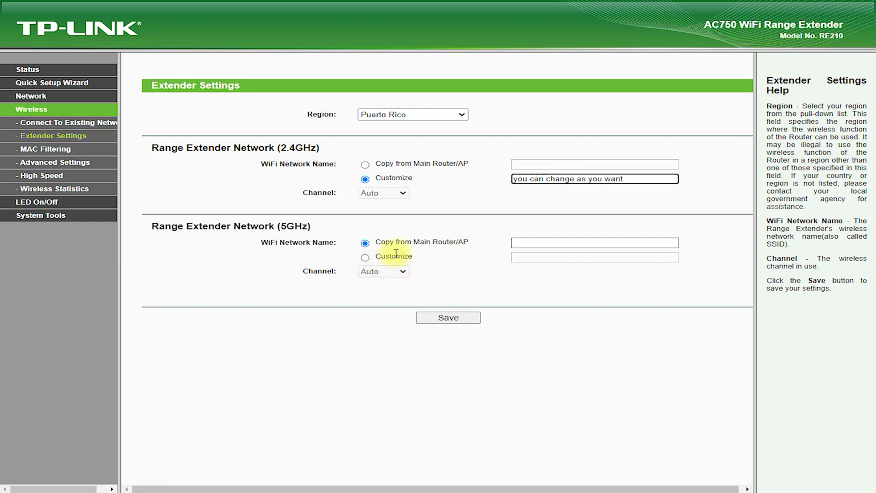
Switch the 5GHz WiFi network name from copying the main router to Customize and select the name text.
click(753, 2)
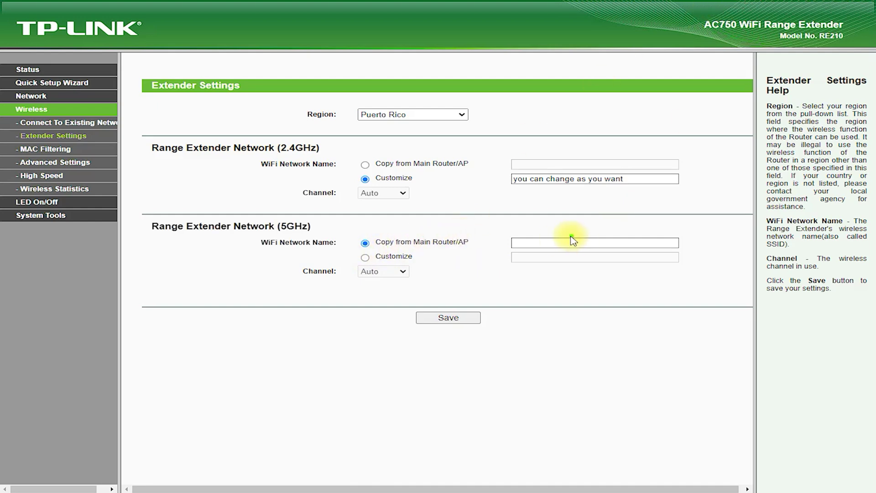
mouse_move(349, 250)
mouse_down()
mouse_move(451, 255)
mouse_move(352, 226)
mouse_move(357, 251)
mouse_up()
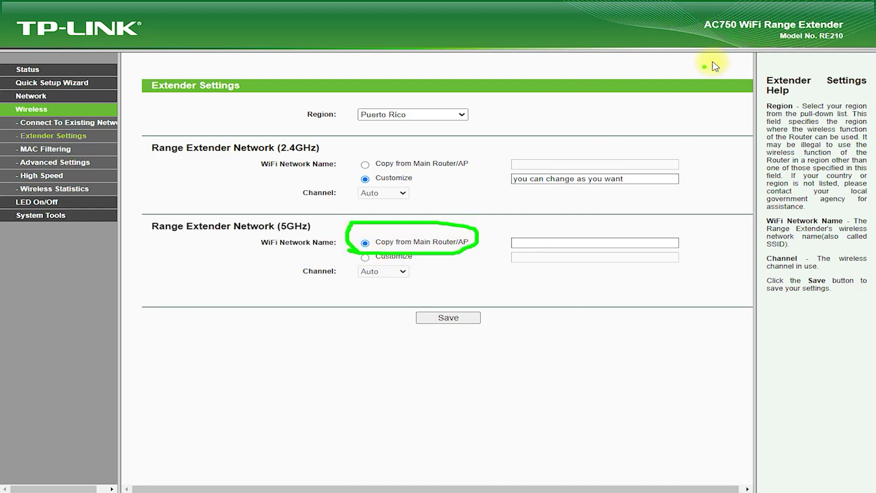
click(732, 2)
click(534, 243)
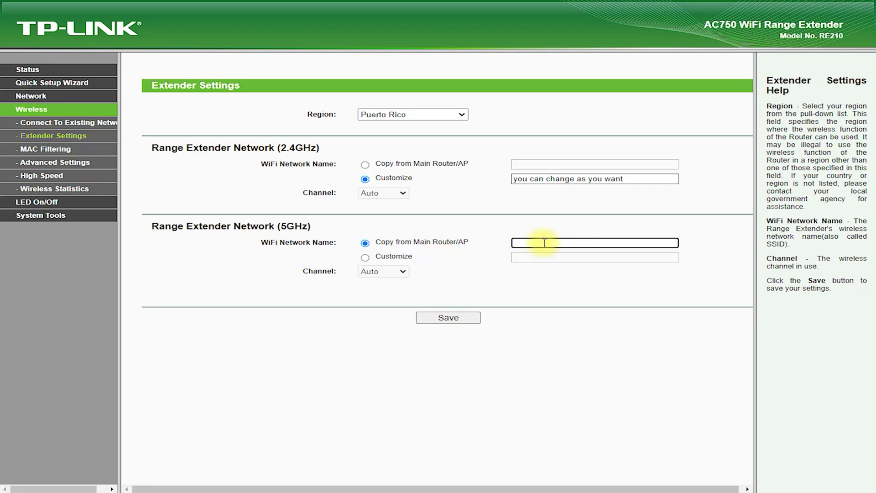
click(386, 274)
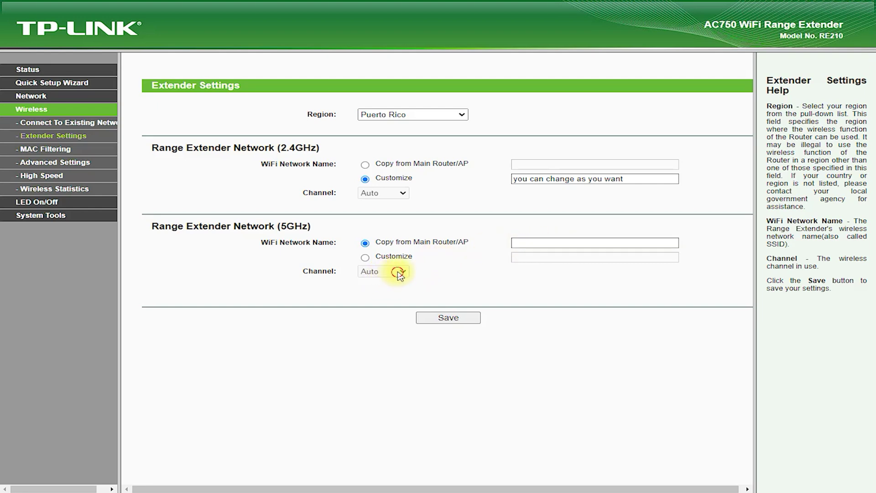
click(368, 259)
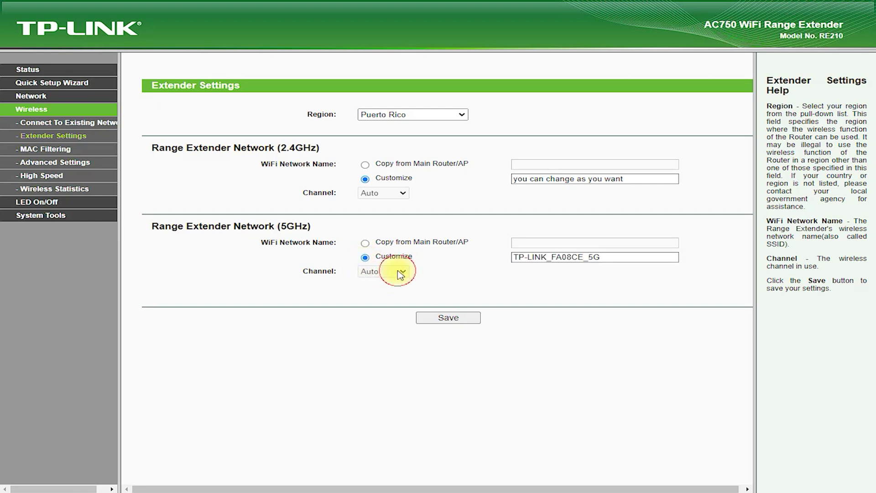
drag(561, 260, 482, 265)
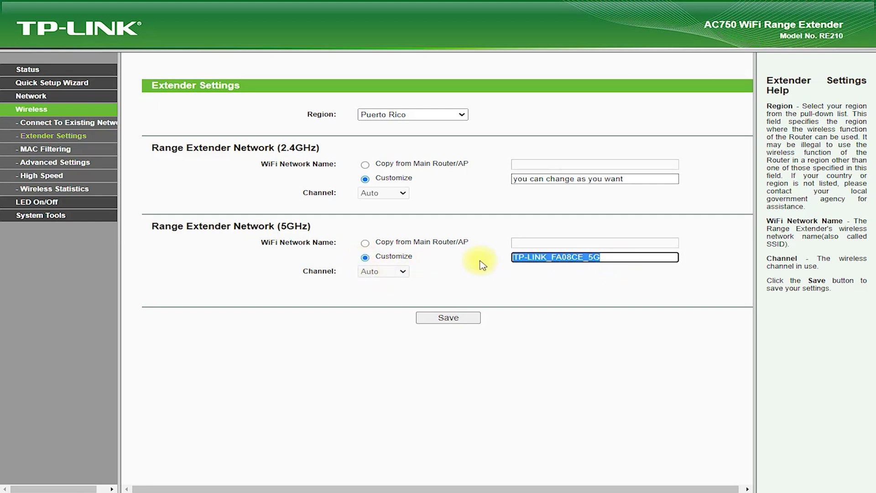
Open the wireless MAC filtering settings and examine the enable status, the filtering rules and the listed entry.
click(55, 149)
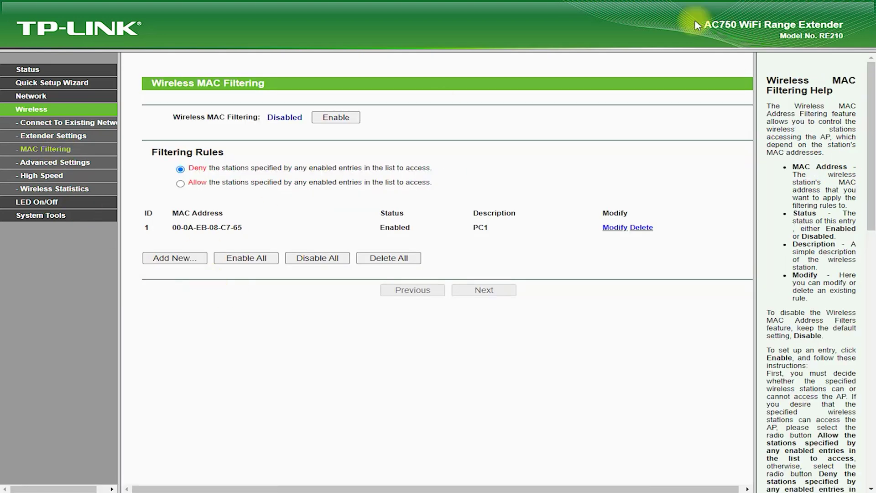
mouse_move(69, 151)
mouse_down()
mouse_move(155, 127)
mouse_move(170, 99)
mouse_move(166, 126)
mouse_move(258, 131)
mouse_move(304, 97)
mouse_move(165, 130)
mouse_up()
mouse_move(155, 174)
mouse_down()
mouse_move(167, 191)
mouse_move(452, 170)
mouse_move(233, 154)
mouse_move(158, 183)
mouse_up()
drag(154, 238, 247, 239)
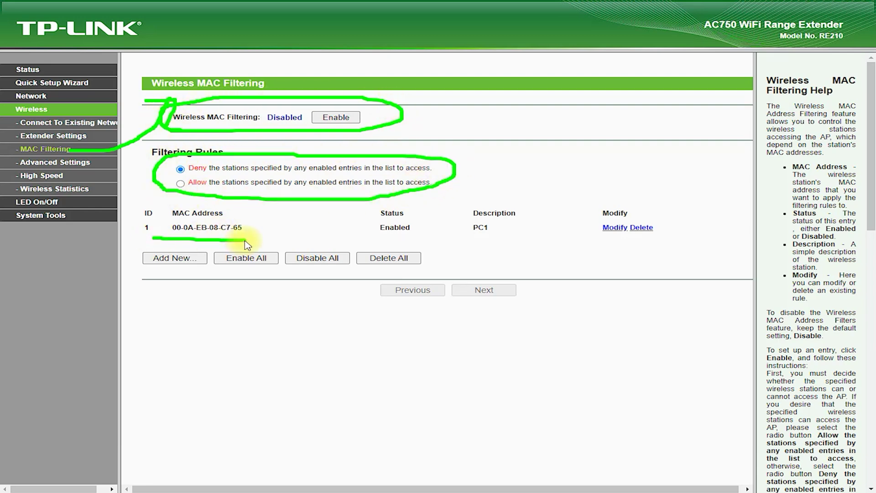
mouse_move(375, 239)
mouse_down()
mouse_move(552, 240)
mouse_move(583, 196)
mouse_move(611, 247)
mouse_up()
click(745, 4)
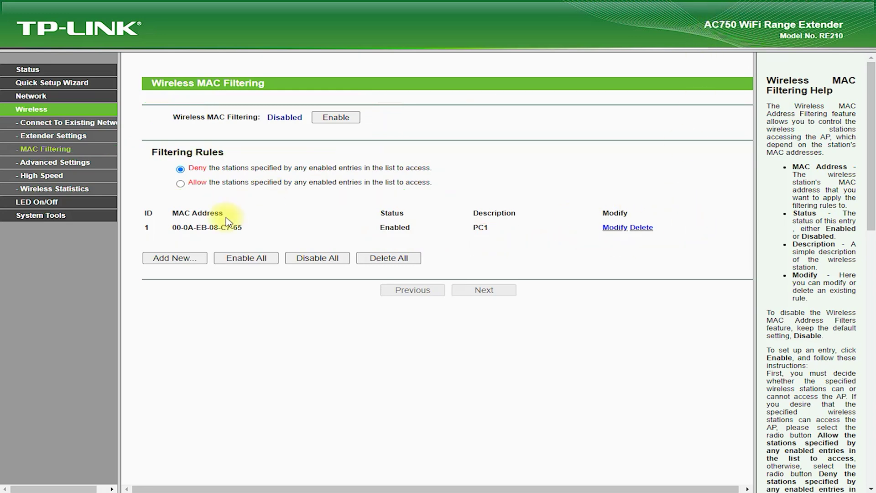
Fill in a new MAC filtering entry with address "Add mac Addreess", description "give a name for this device" and status Enabled.
click(176, 259)
click(356, 115)
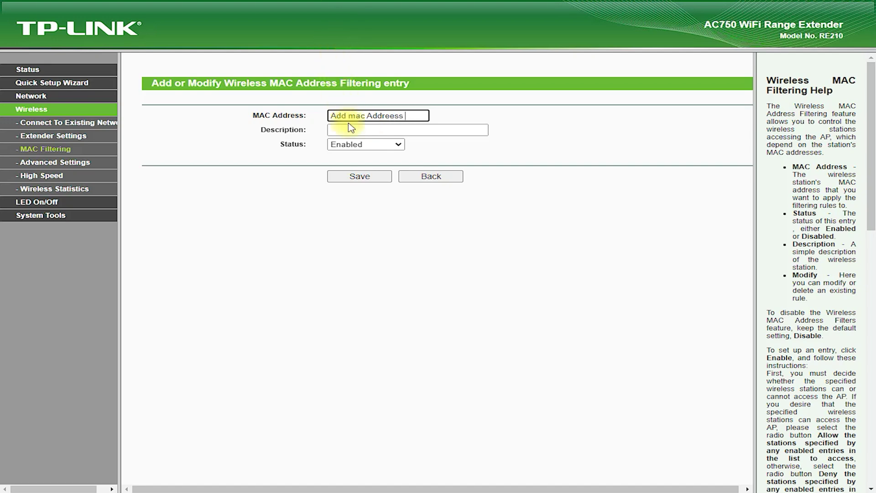
click(354, 132)
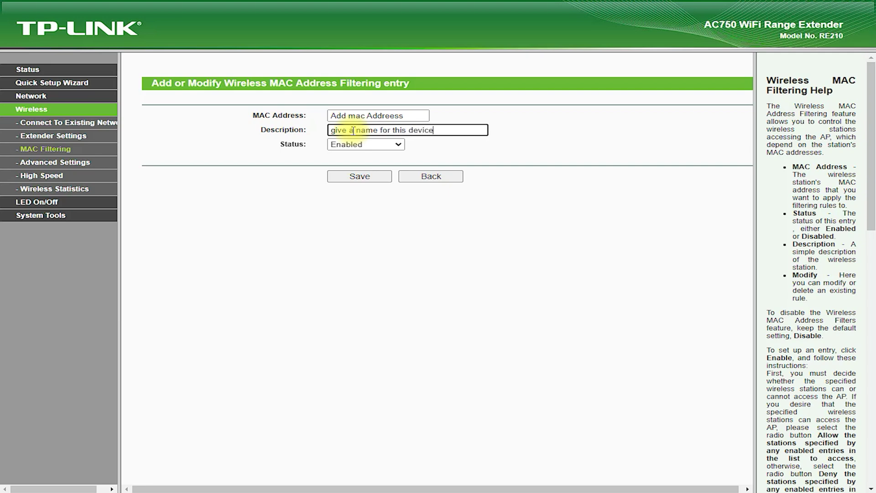
click(352, 148)
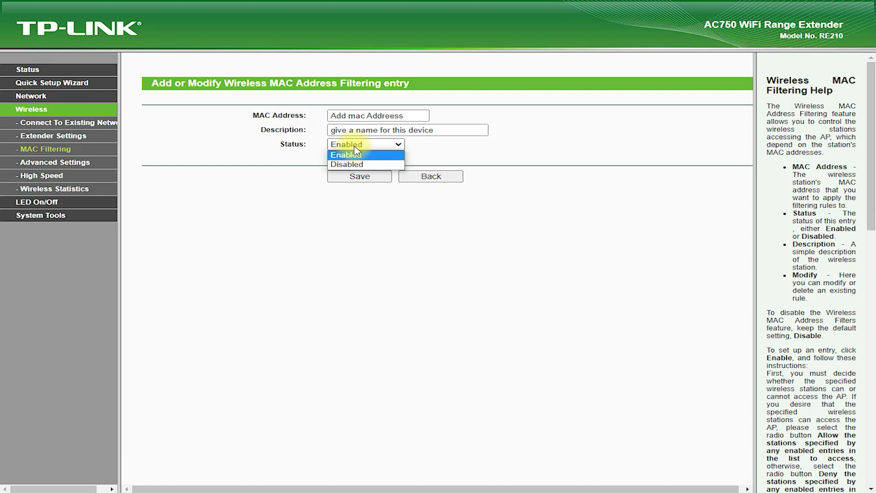
click(305, 247)
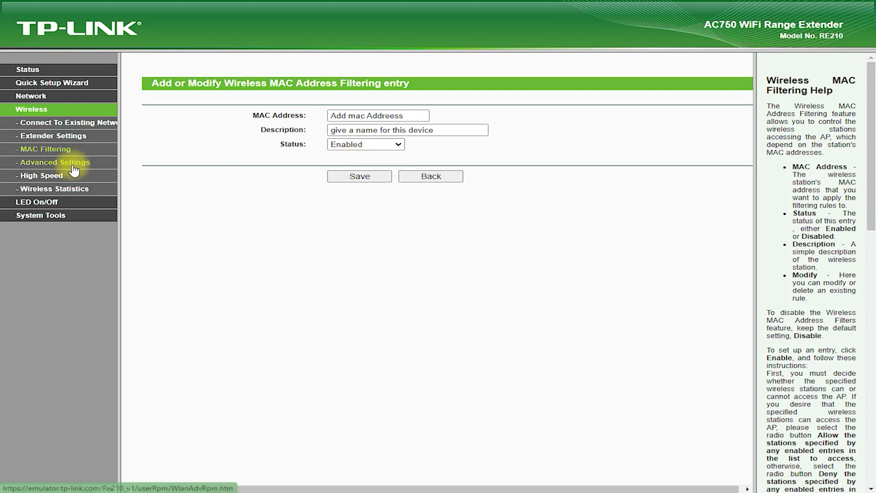
Return to the MAC filtering list and review the options for adding, modifying and deleting entries and the deny/allow rules.
click(59, 148)
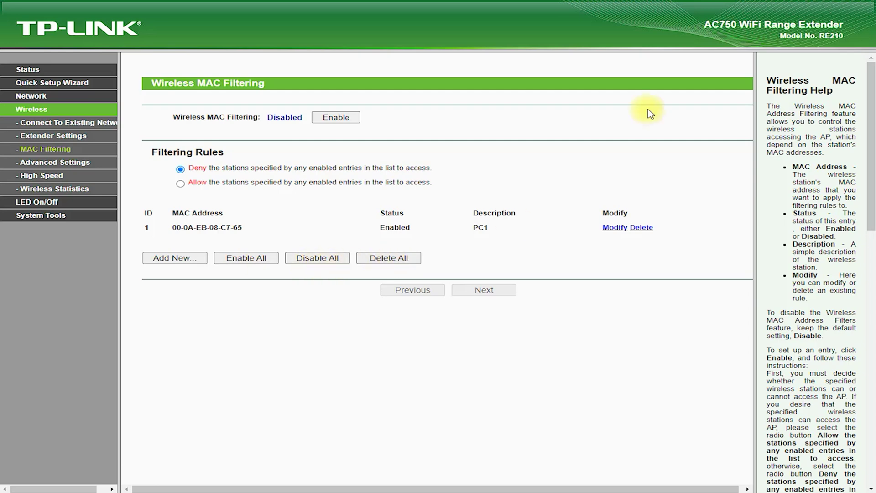
mouse_move(183, 275)
mouse_down()
mouse_move(437, 253)
mouse_move(152, 247)
mouse_move(135, 266)
mouse_up()
mouse_move(607, 238)
mouse_down()
mouse_move(643, 240)
mouse_move(570, 227)
mouse_move(596, 236)
mouse_up()
mouse_move(165, 194)
mouse_down()
mouse_move(281, 200)
mouse_move(456, 160)
mouse_move(160, 162)
mouse_move(201, 204)
mouse_up()
click(745, 3)
In the advanced wireless settings, set the Ethernet to WiFi band to 5GHz and leave AP isolation disabled.
click(54, 163)
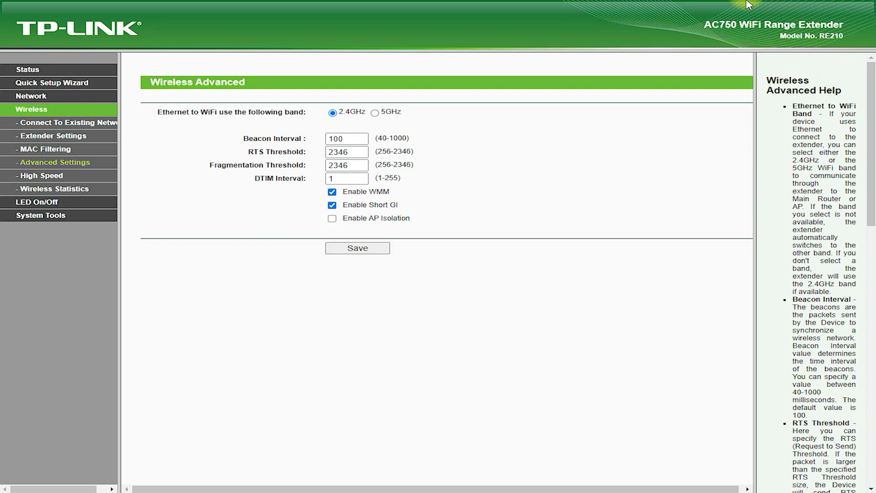
mouse_move(153, 94)
mouse_down()
mouse_move(283, 91)
mouse_move(154, 73)
mouse_move(149, 108)
mouse_move(255, 123)
mouse_move(263, 103)
mouse_move(143, 115)
mouse_move(156, 128)
mouse_up()
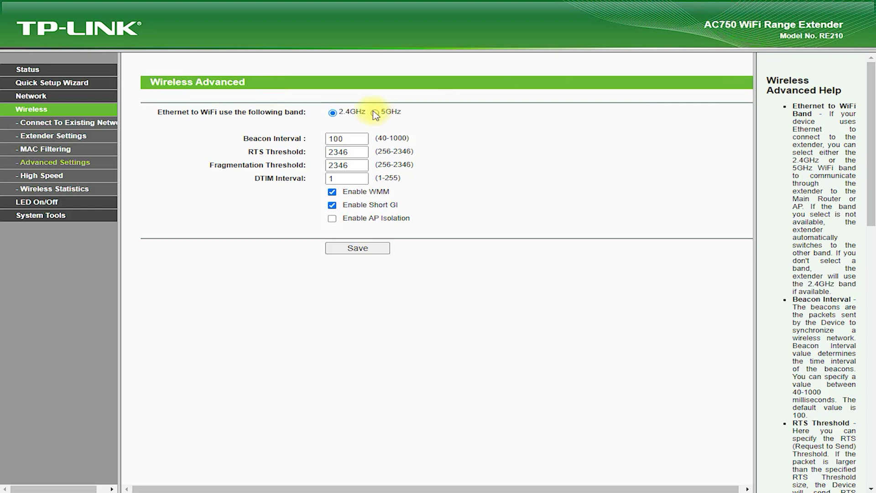
click(375, 113)
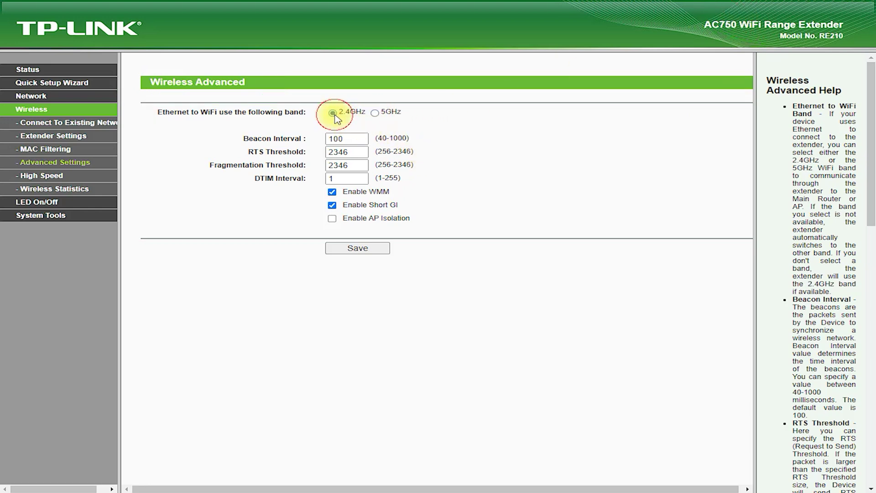
click(375, 113)
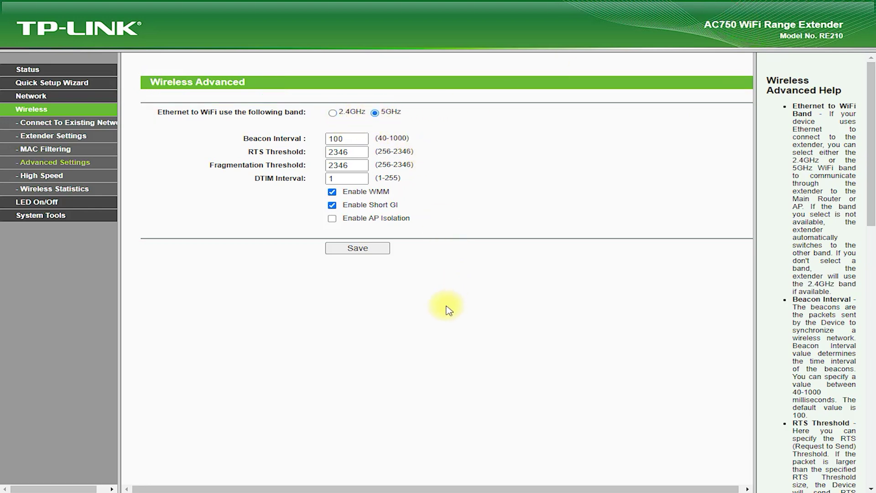
click(333, 221)
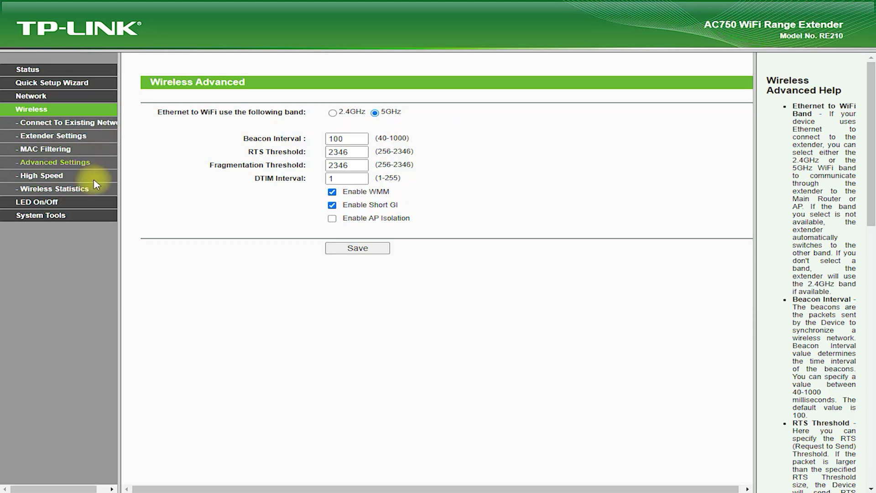
Open the High Speed settings and compare the concurrent dual band mode with the two high speed modes.
click(41, 176)
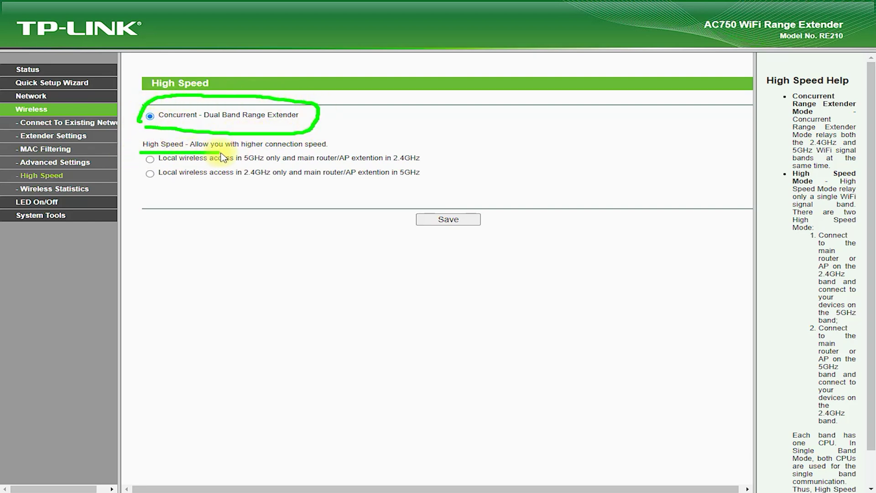
drag(154, 164, 268, 169)
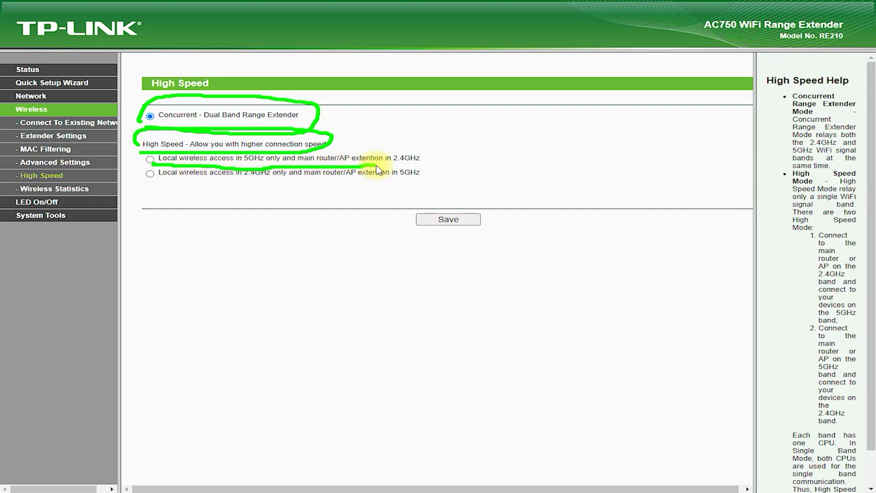
drag(147, 180, 369, 184)
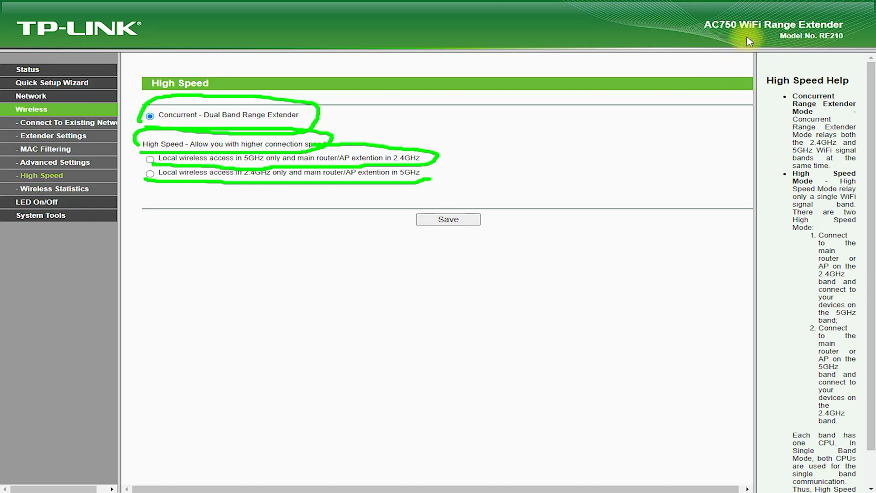
click(743, 1)
mouse_move(162, 181)
mouse_down()
mouse_move(386, 189)
mouse_move(428, 179)
mouse_up()
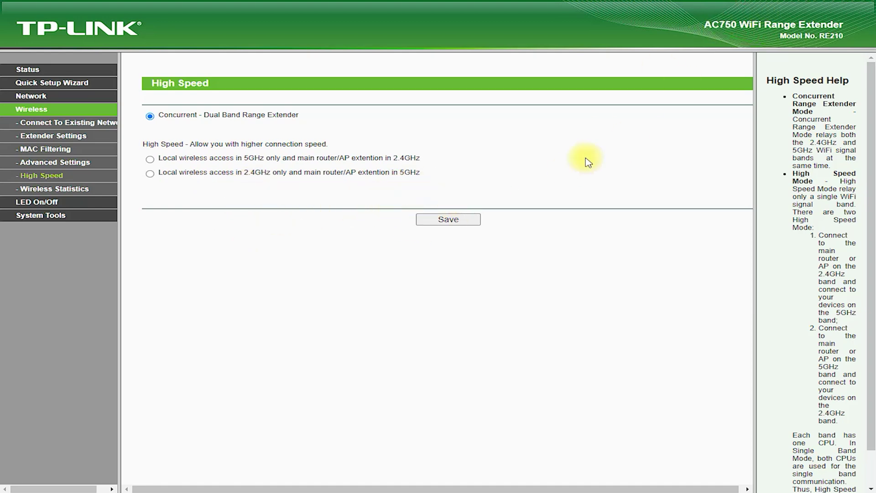
Open the wireless statistics and examine the connected station number, MAC address, current status and packet columns.
click(46, 188)
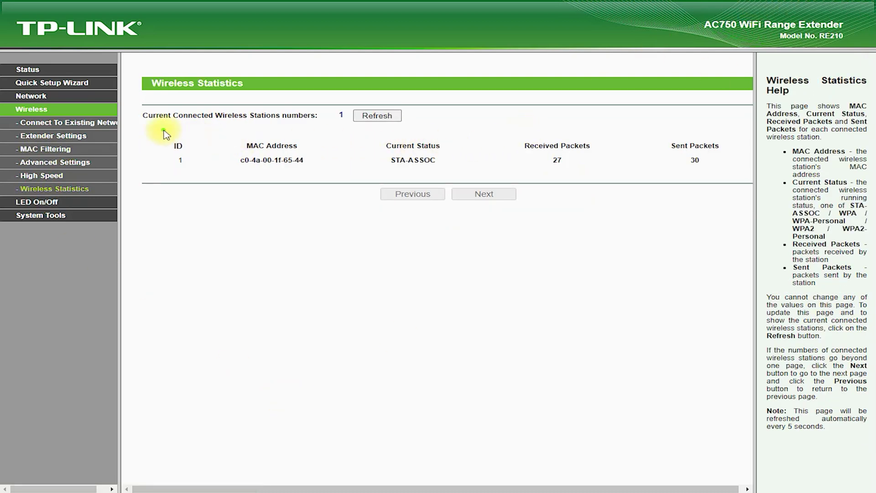
mouse_move(327, 127)
mouse_down()
mouse_move(384, 133)
mouse_move(410, 104)
mouse_move(329, 103)
mouse_up()
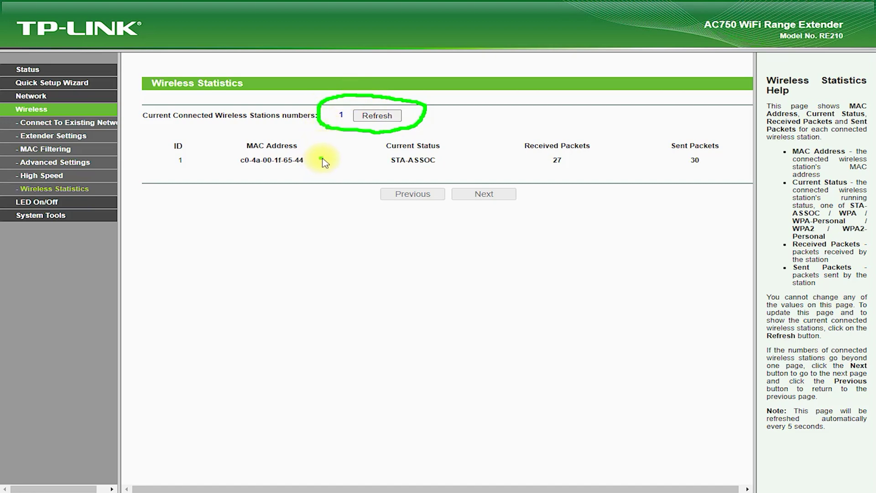
mouse_move(229, 168)
mouse_down()
mouse_move(274, 172)
mouse_move(319, 134)
mouse_move(232, 165)
mouse_up()
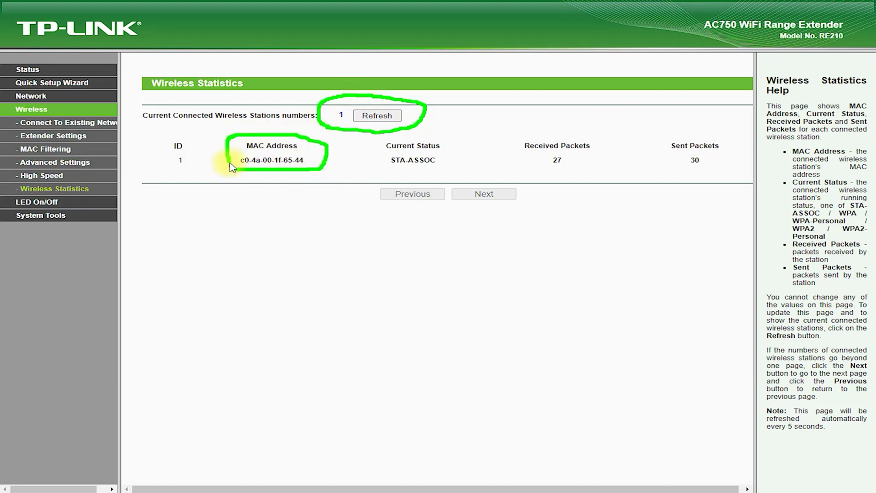
mouse_move(382, 171)
mouse_down()
mouse_move(454, 144)
mouse_move(374, 158)
mouse_up()
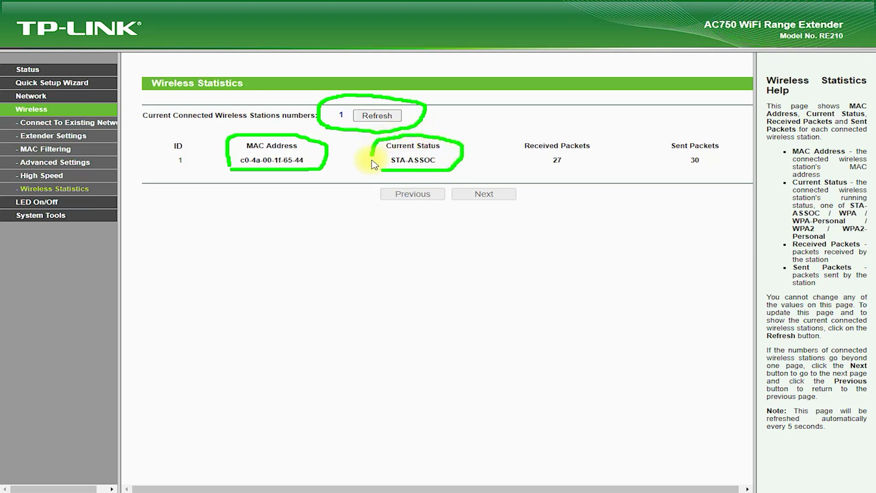
mouse_move(530, 169)
mouse_down()
mouse_move(572, 175)
mouse_move(540, 129)
mouse_move(548, 176)
mouse_up()
click(620, 167)
click(739, 1)
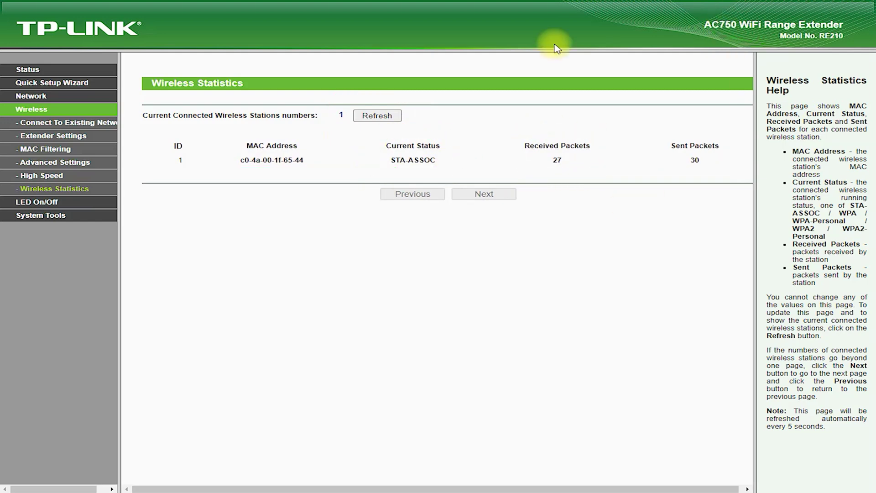
Open the LED settings, review the current LED status and set the LED to Off.
click(39, 202)
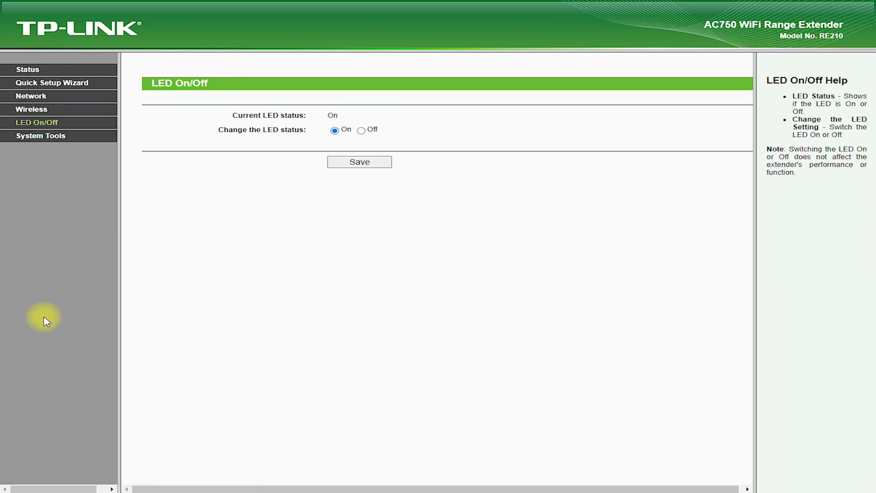
mouse_move(136, 84)
mouse_down()
mouse_move(171, 106)
mouse_move(172, 64)
mouse_move(134, 98)
mouse_move(144, 104)
mouse_up()
mouse_move(215, 141)
mouse_down()
mouse_move(288, 147)
mouse_move(407, 123)
mouse_move(355, 114)
mouse_move(209, 117)
mouse_move(229, 141)
mouse_up()
click(742, 1)
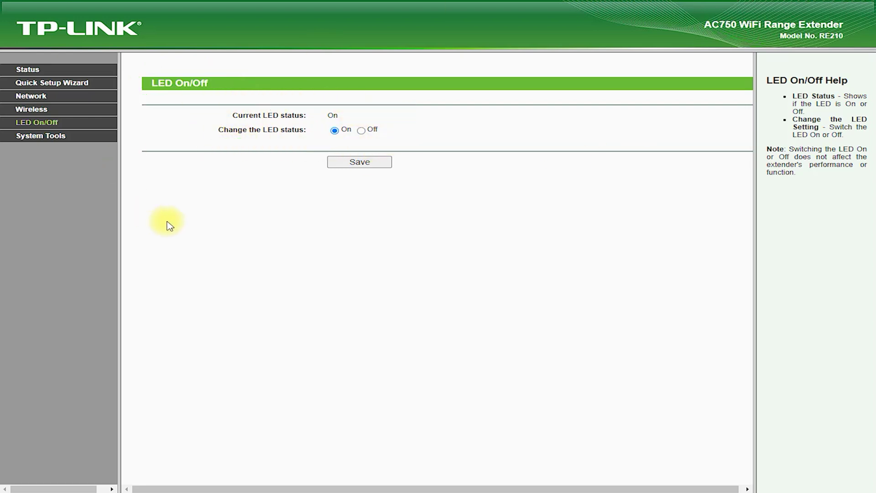
click(361, 132)
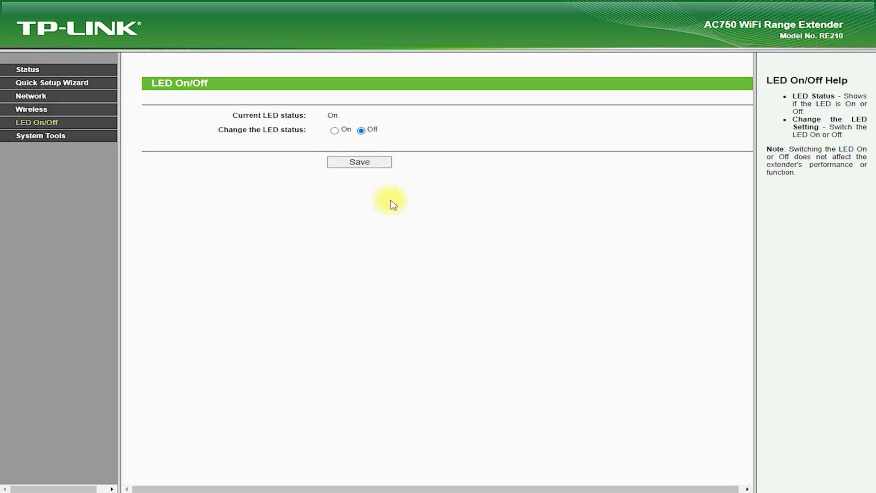
Open the firmware upgrade settings in System Tools and review the file selection, firmware version, hardware version and upgrade option.
click(46, 135)
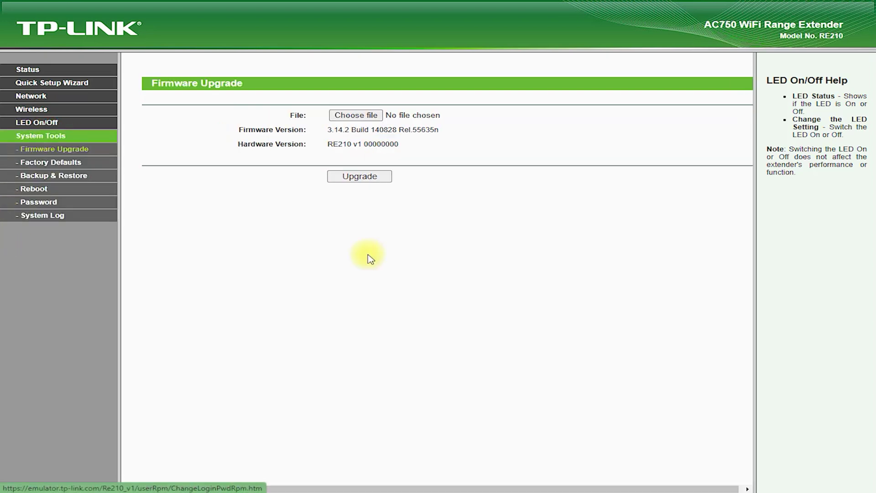
mouse_move(150, 96)
mouse_down()
mouse_move(211, 104)
mouse_move(194, 66)
mouse_move(150, 97)
mouse_up()
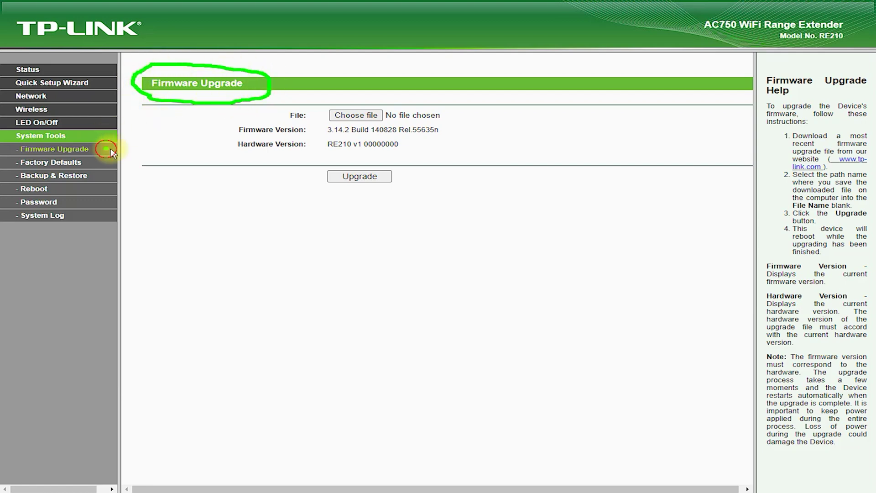
mouse_move(105, 148)
mouse_down()
mouse_move(182, 105)
mouse_move(175, 145)
mouse_up()
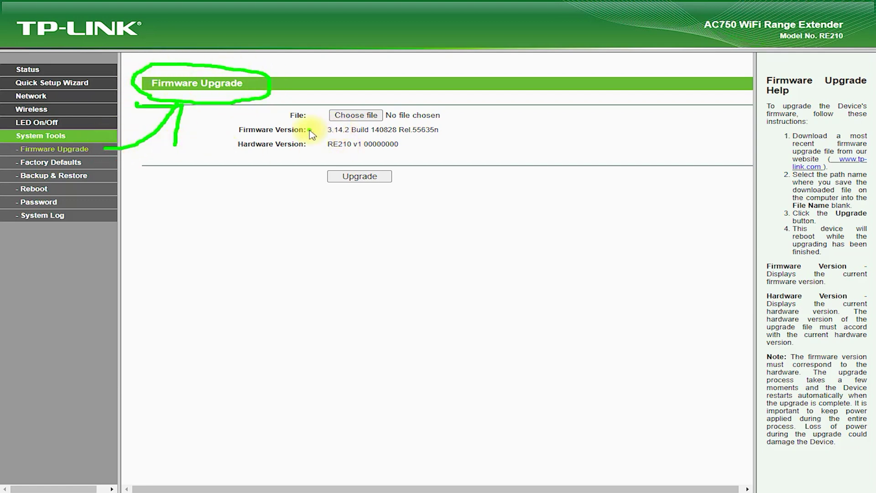
mouse_move(336, 108)
mouse_down()
mouse_move(349, 97)
mouse_move(219, 139)
mouse_move(486, 139)
mouse_move(356, 102)
mouse_up()
drag(328, 152, 379, 153)
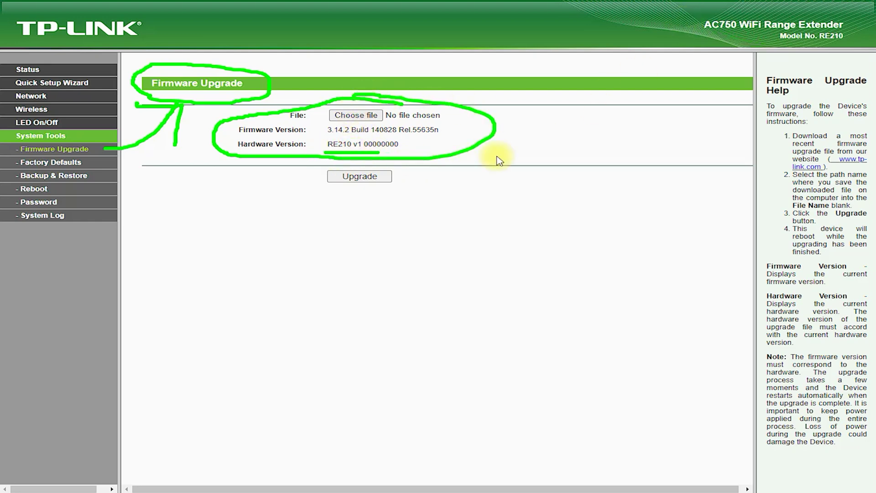
mouse_move(360, 192)
mouse_down()
mouse_move(376, 243)
mouse_move(351, 190)
mouse_move(435, 218)
mouse_up()
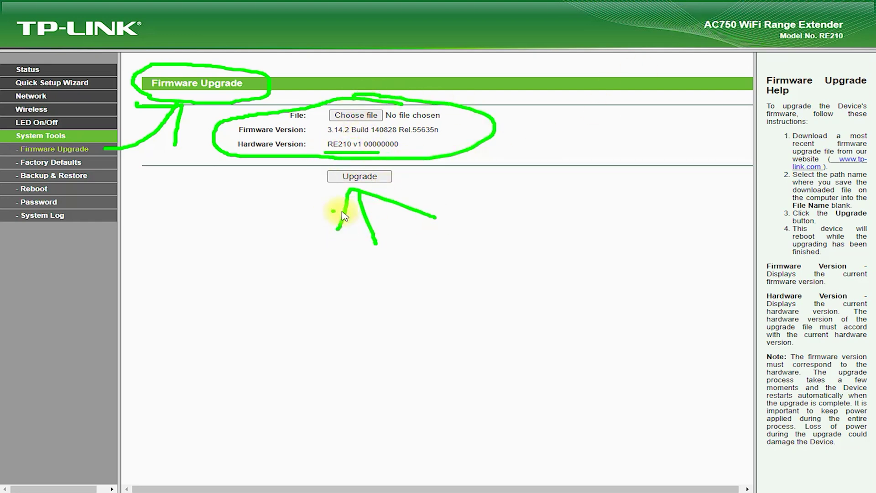
Open the factory defaults page and examine the option for restoring all configuration settings to their default values.
click(69, 163)
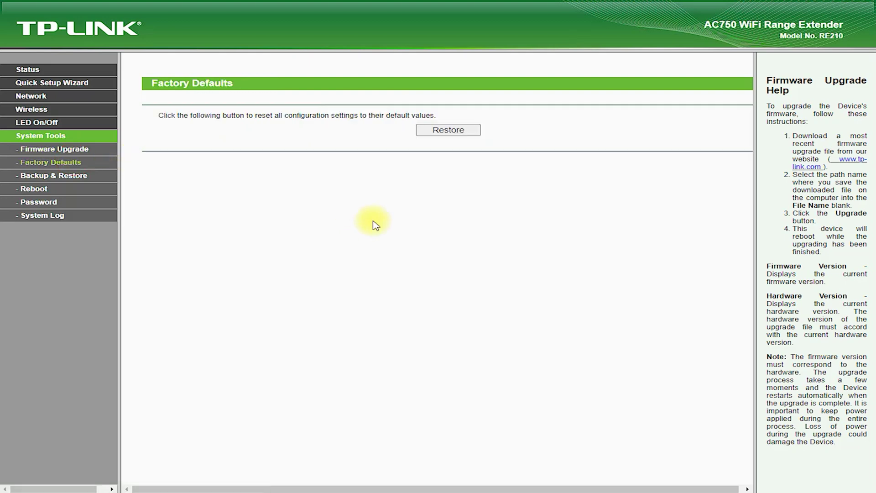
mouse_move(143, 93)
mouse_down()
mouse_move(225, 65)
mouse_move(145, 102)
mouse_up()
mouse_move(97, 156)
mouse_down()
mouse_move(158, 111)
mouse_move(156, 150)
mouse_up()
mouse_move(391, 140)
mouse_down()
mouse_move(508, 143)
mouse_move(380, 153)
mouse_move(424, 153)
mouse_up()
click(739, 1)
Open the Backup & Restore settings and examine the configuration backup and configuration file options.
click(64, 177)
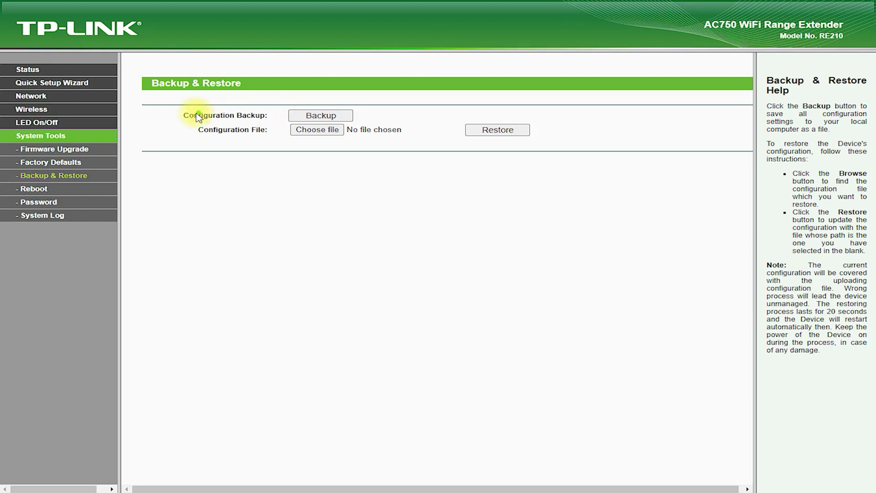
mouse_move(147, 89)
mouse_down()
mouse_move(255, 87)
mouse_move(147, 86)
mouse_up()
mouse_move(241, 91)
mouse_down()
mouse_move(311, 101)
mouse_move(261, 104)
mouse_up()
drag(286, 113, 300, 116)
drag(359, 123, 294, 104)
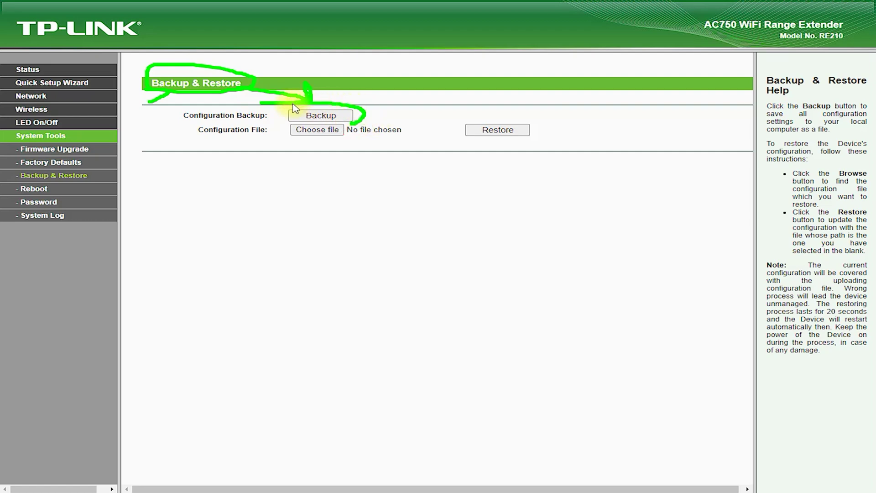
click(748, 5)
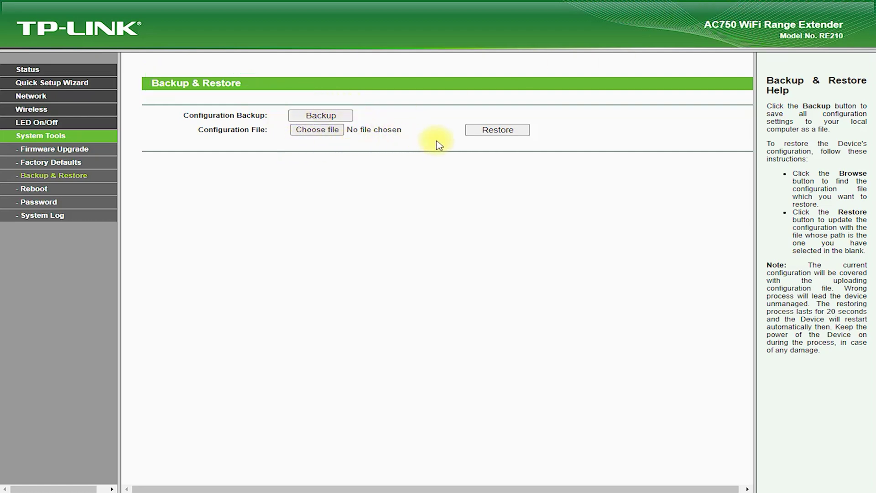
Open the reboot page and locate the option for rebooting the range extender.
click(14, 190)
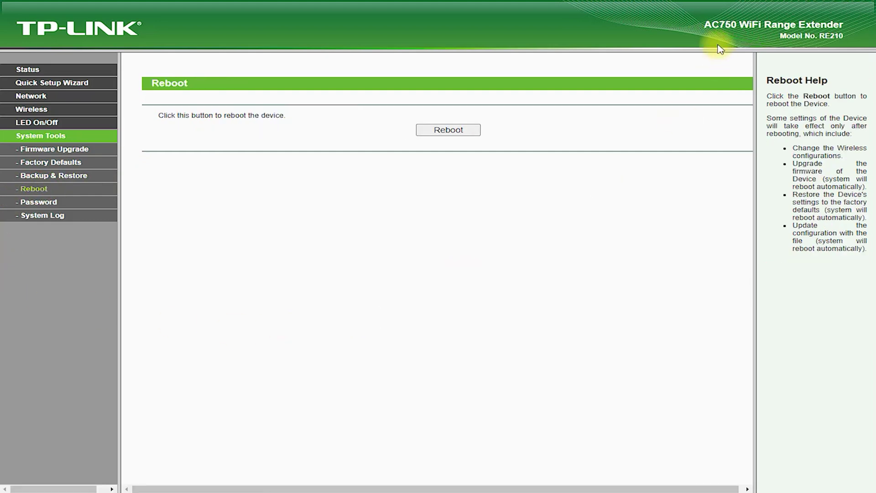
mouse_move(141, 98)
mouse_down()
mouse_move(225, 87)
mouse_move(148, 73)
mouse_move(211, 102)
mouse_move(406, 124)
mouse_move(336, 146)
mouse_up()
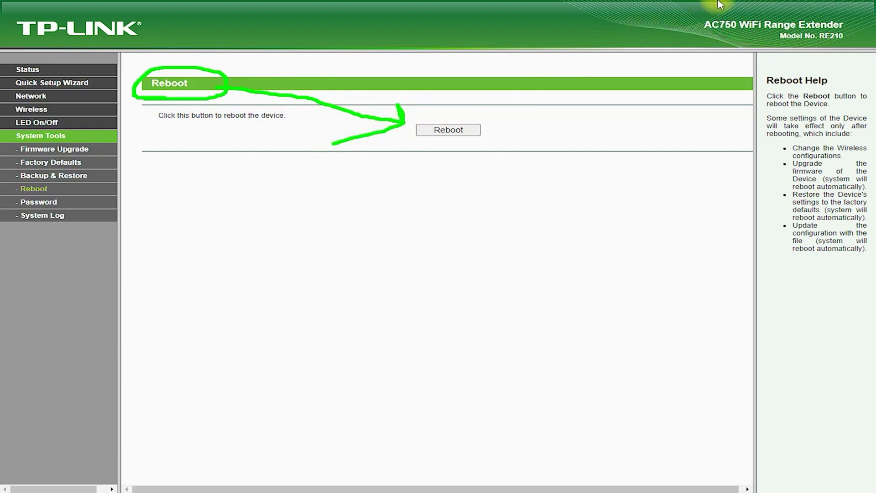
click(750, 1)
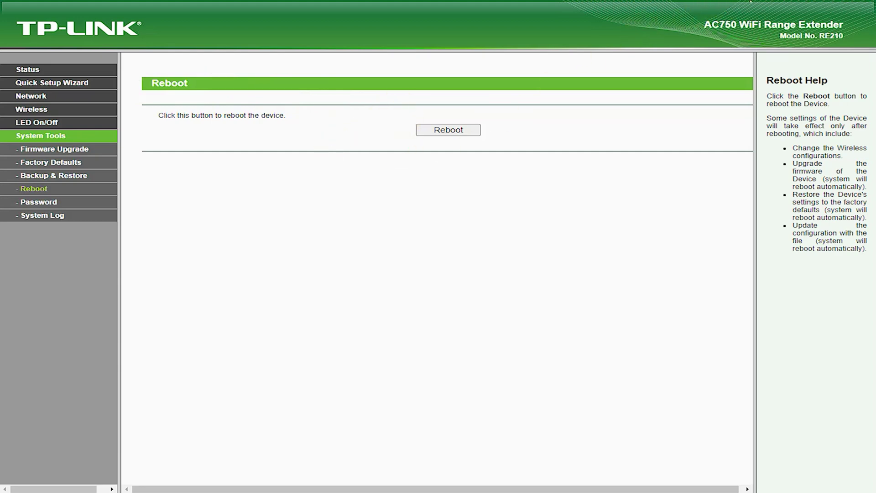
Open the password settings and review the old and new user name, password and confirmation fields.
click(31, 203)
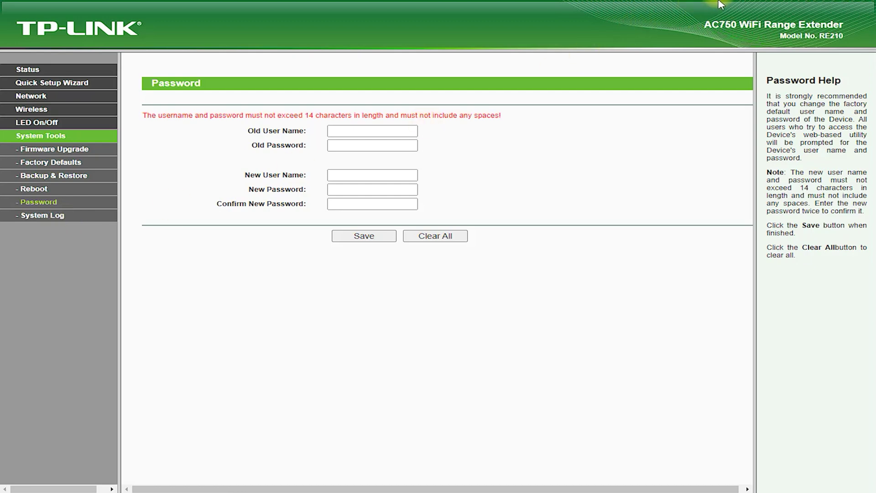
mouse_move(145, 99)
mouse_down()
mouse_move(218, 100)
mouse_move(142, 67)
mouse_move(174, 101)
mouse_up()
drag(236, 136, 311, 137)
drag(245, 154, 301, 155)
drag(231, 184, 318, 182)
drag(243, 198, 292, 200)
drag(212, 213, 306, 210)
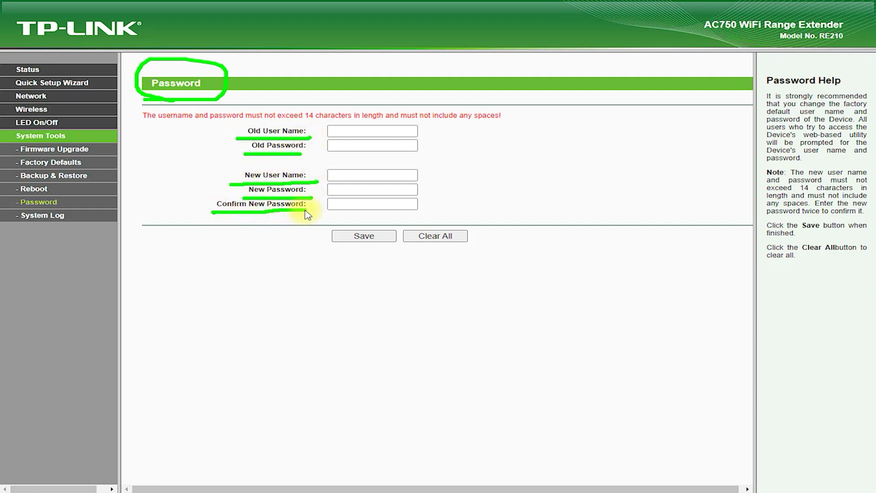
click(736, 3)
Open the system log and review its log type, log level and recorded entries.
click(35, 217)
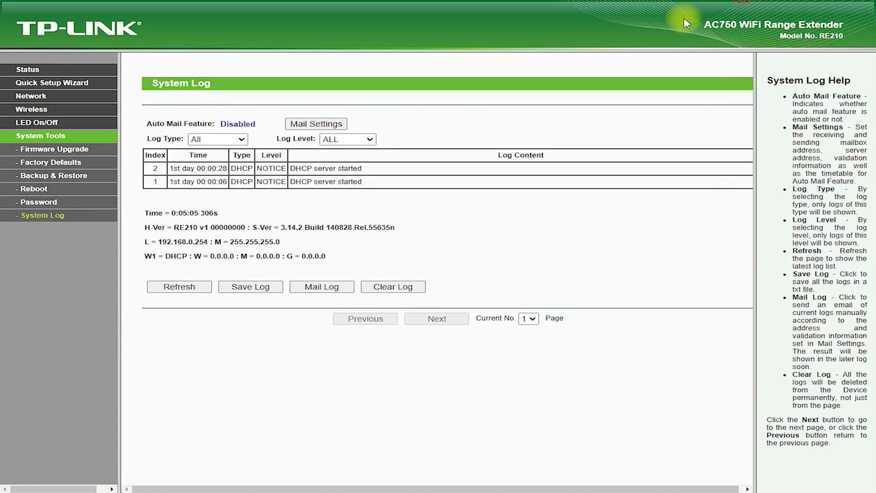
mouse_move(143, 94)
mouse_down()
mouse_move(229, 76)
mouse_move(142, 79)
mouse_move(187, 106)
mouse_up()
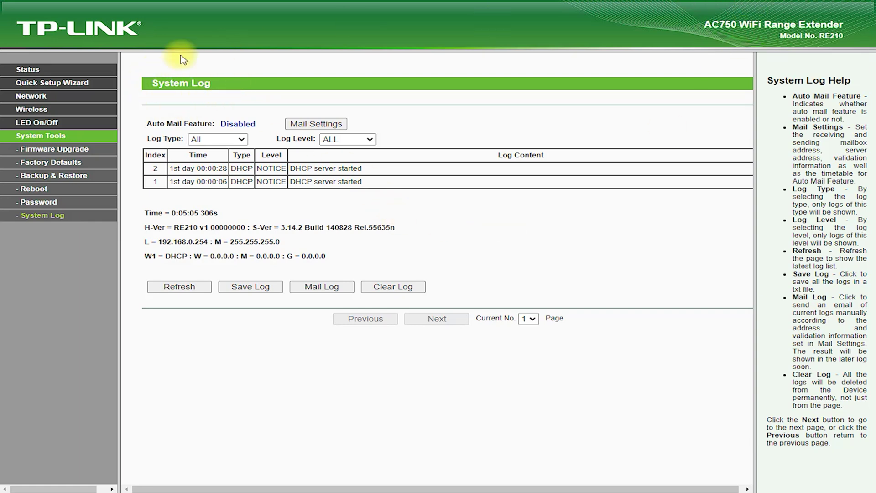
Return to the Status page, view it down to the traffic statistics, and widen the help pane to read the Status Help descriptions.
click(36, 70)
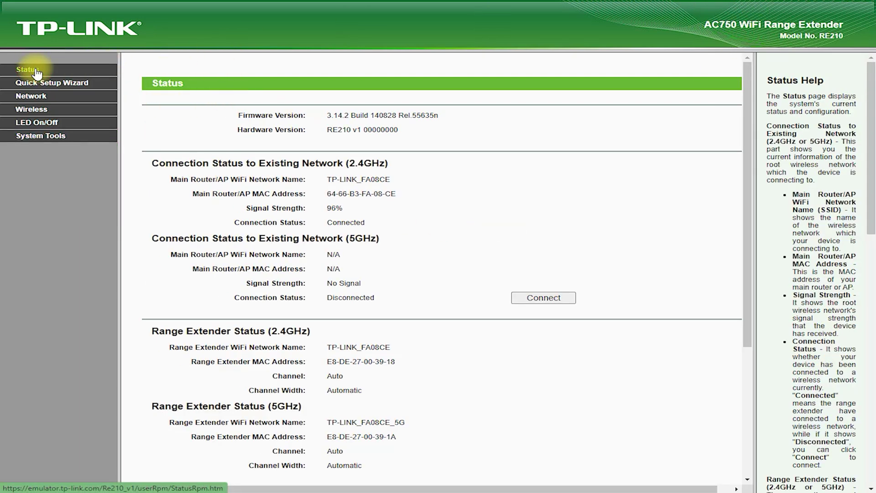
drag(745, 132, 761, 267)
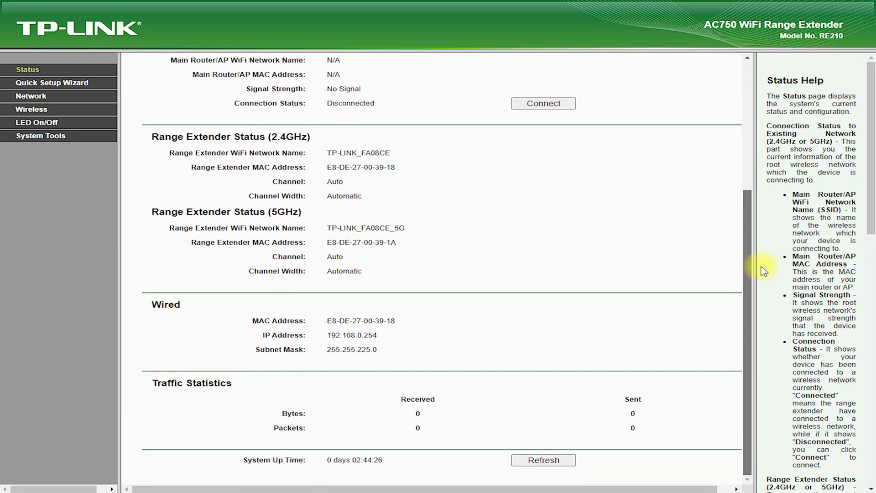
drag(739, 205, 628, 158)
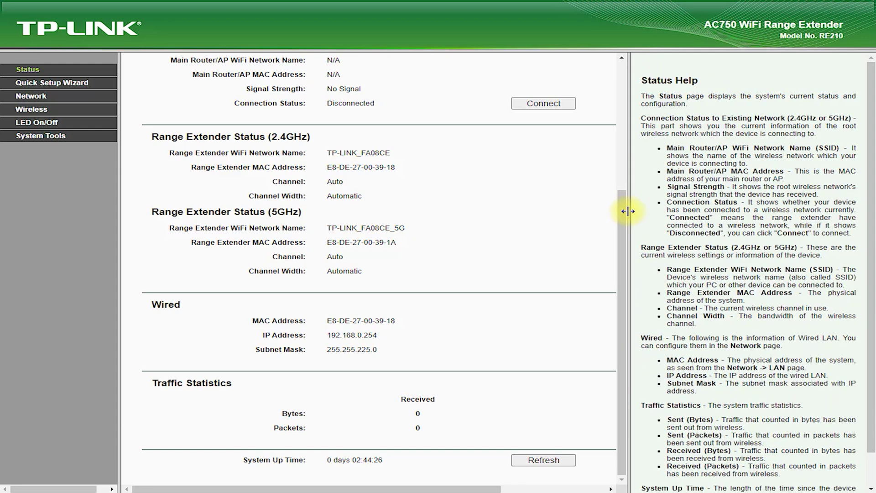
drag(644, 81, 842, 46)
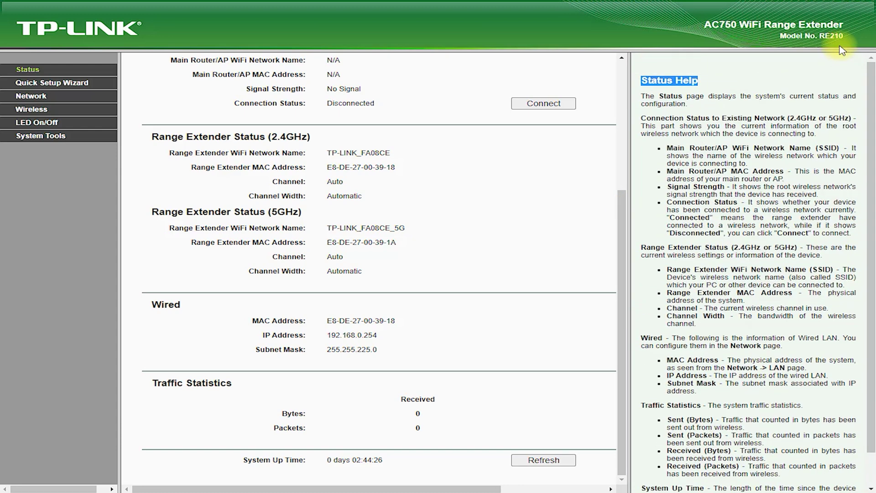
click(757, 92)
mouse_move(783, 95)
mouse_down()
mouse_move(643, 255)
mouse_move(658, 445)
mouse_move(826, 413)
mouse_move(784, 103)
mouse_up()
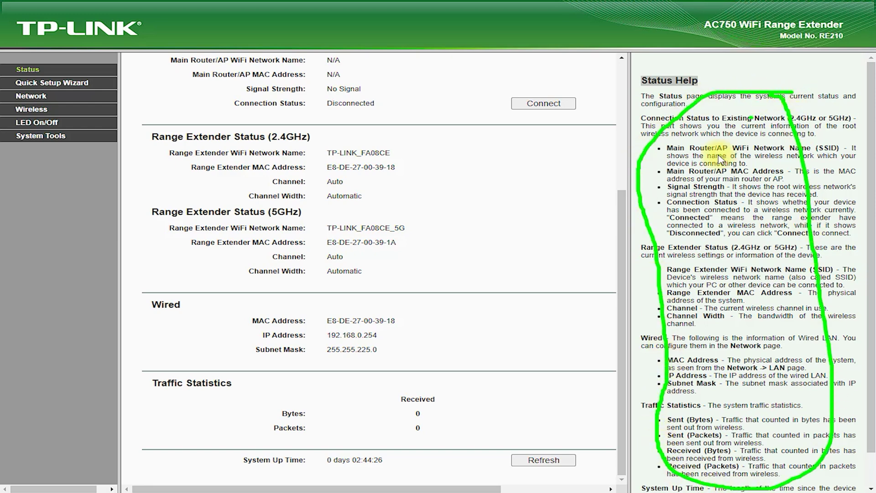
drag(665, 214, 752, 197)
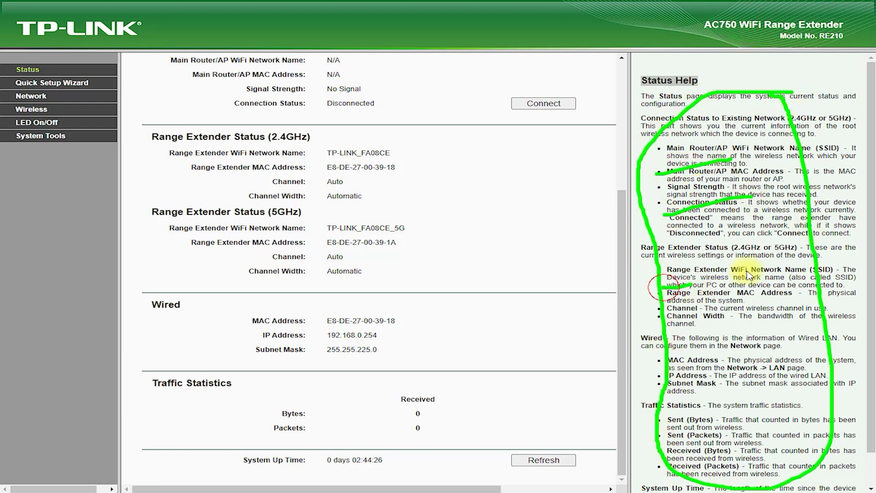